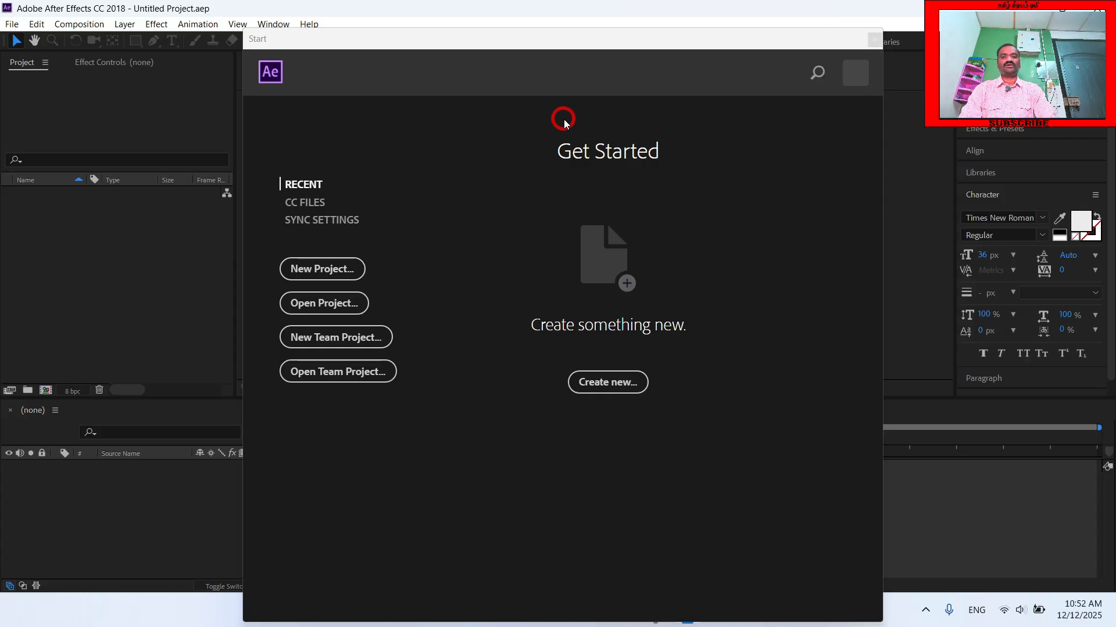
Start a new project and create a 1920 x 1080 composition named Comp 1 with a 10-second duration.
click(327, 272)
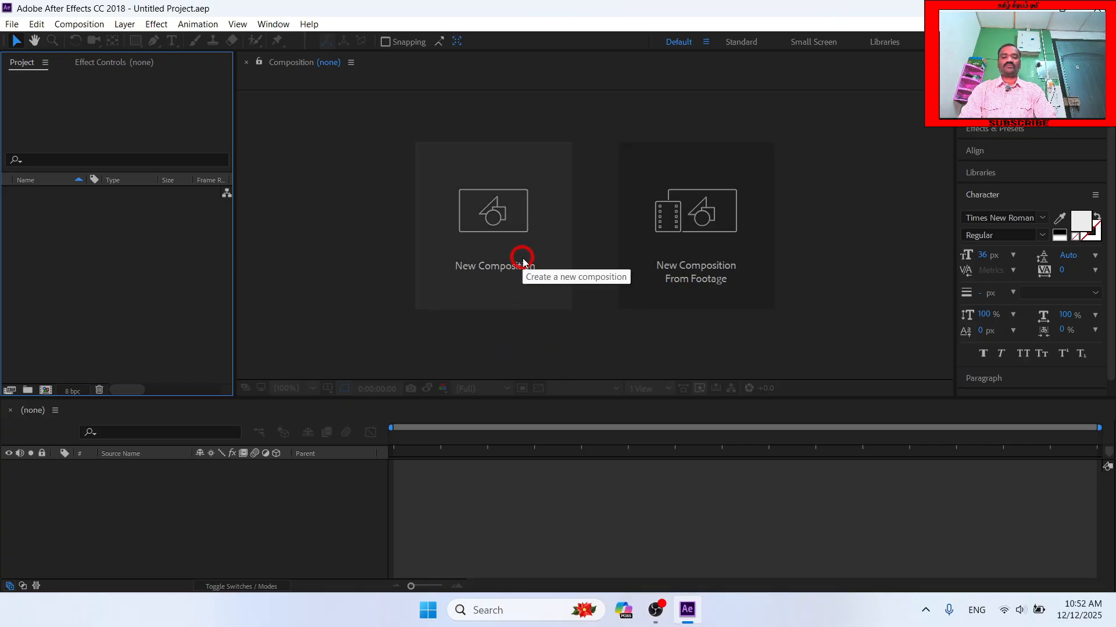
click(493, 250)
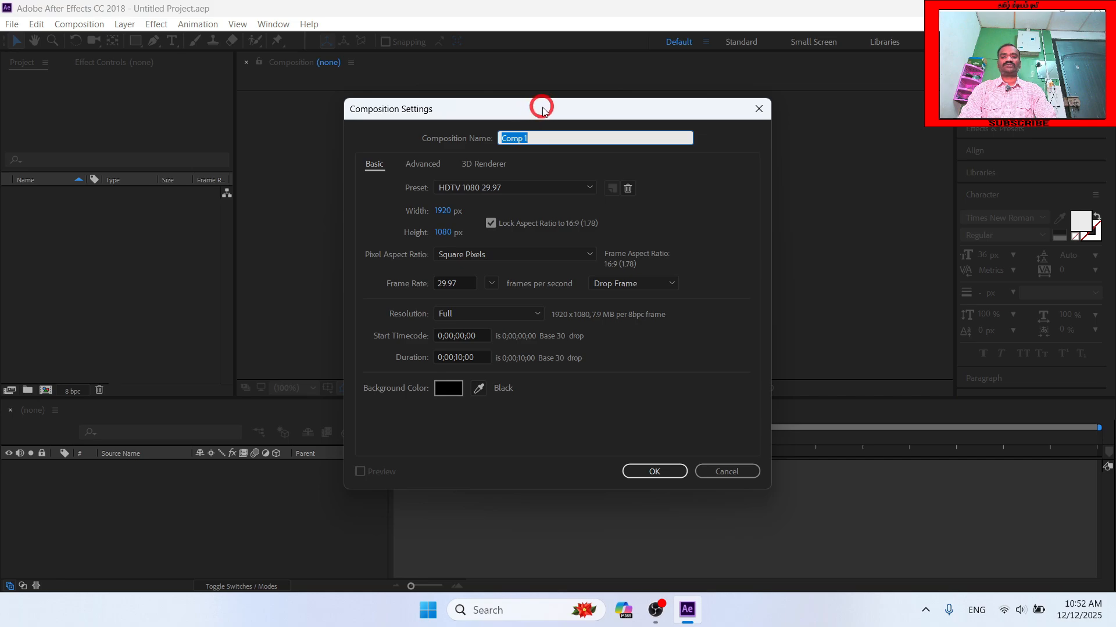
mouse_move(543, 110)
mouse_down()
mouse_move(522, 94)
mouse_move(534, 98)
mouse_up()
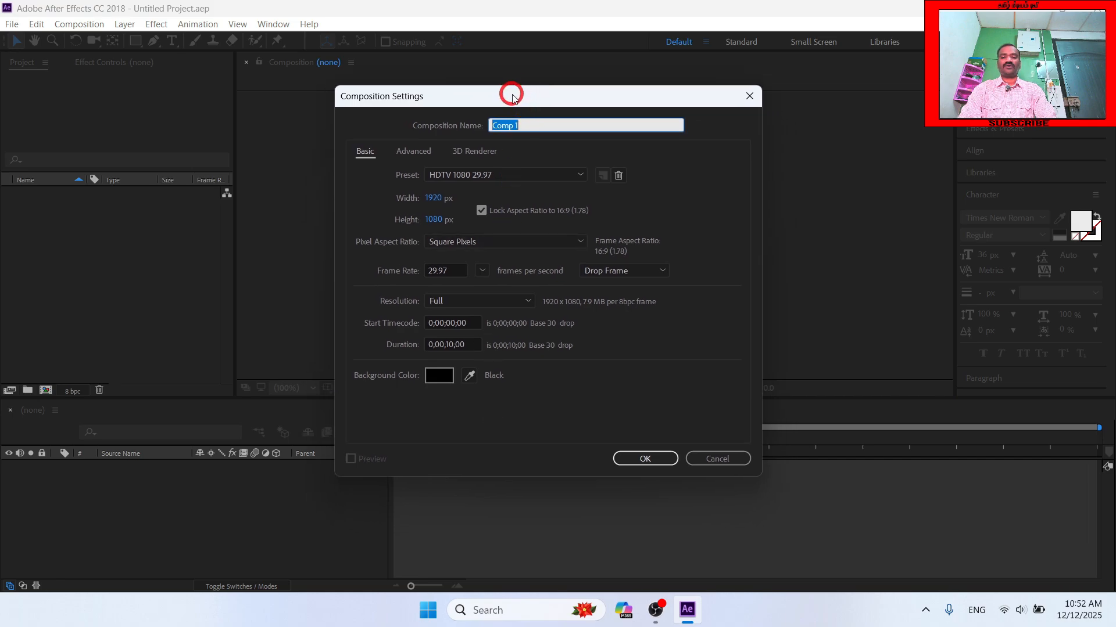
click(455, 344)
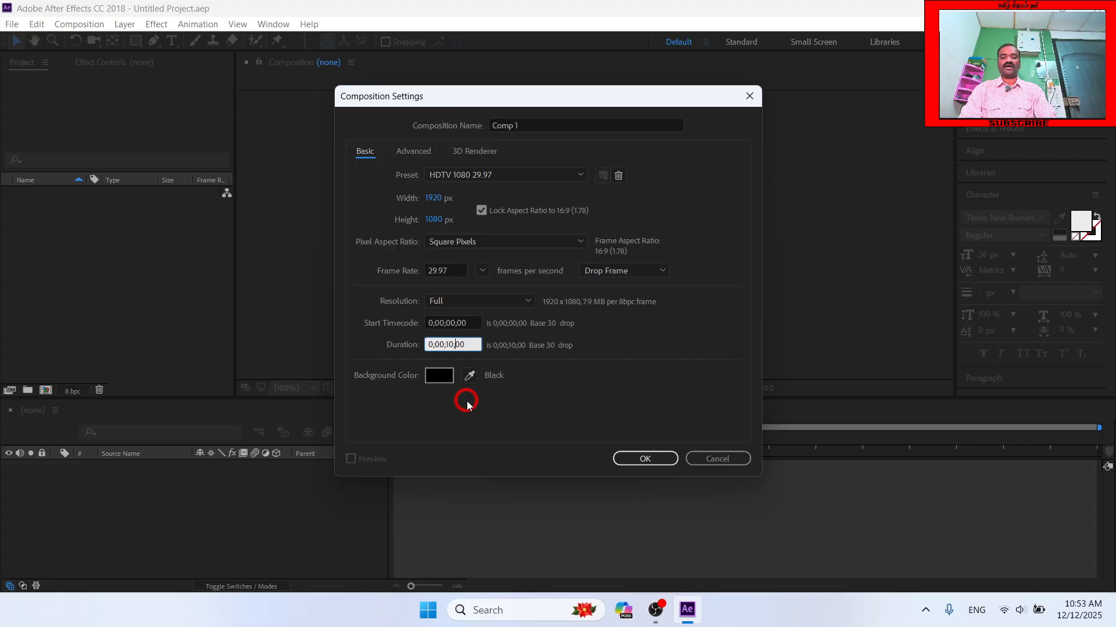
click(643, 459)
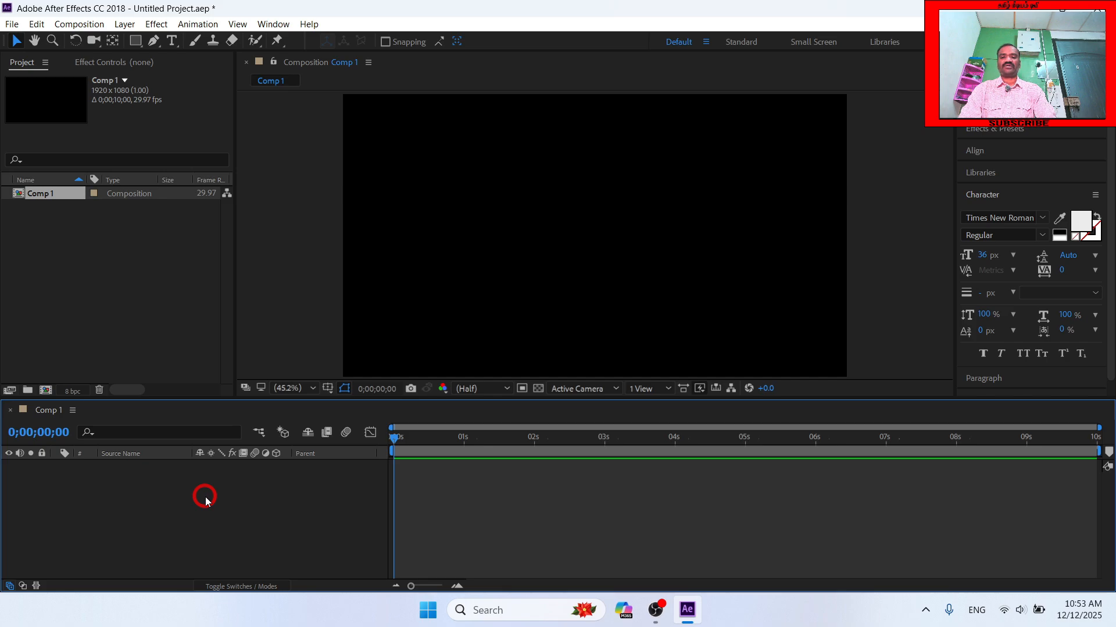
click(173, 41)
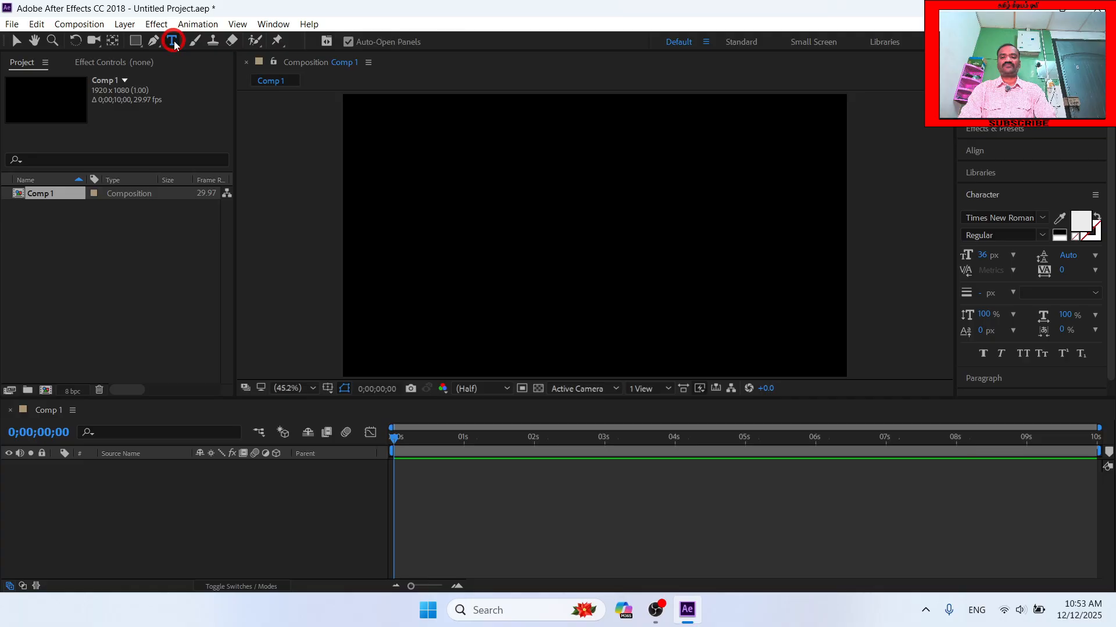
click(454, 229)
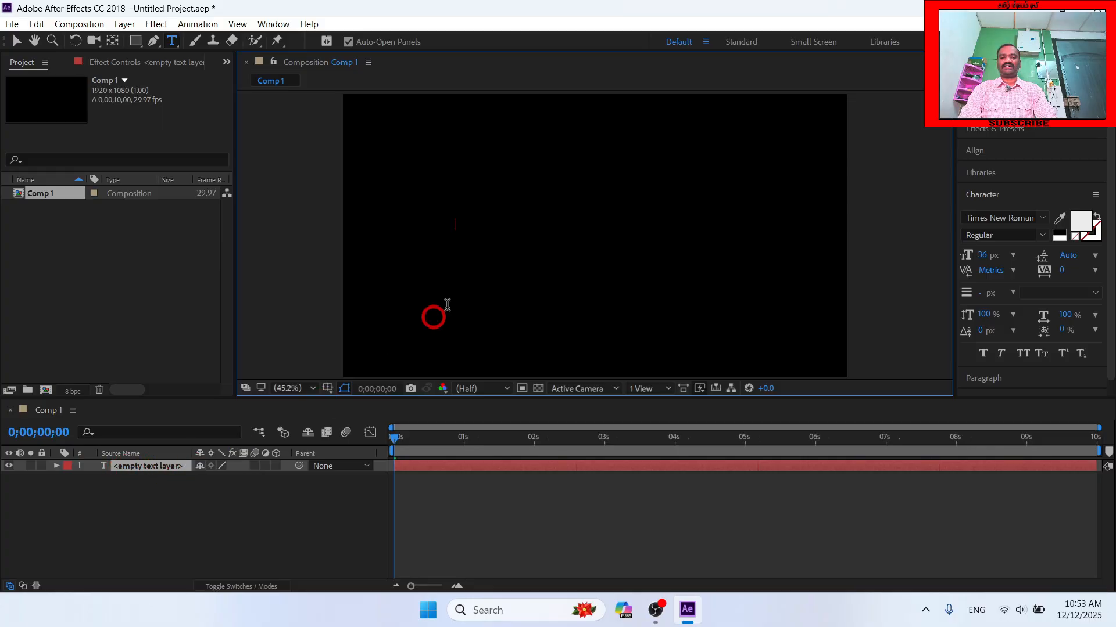
key(ctrl+z)
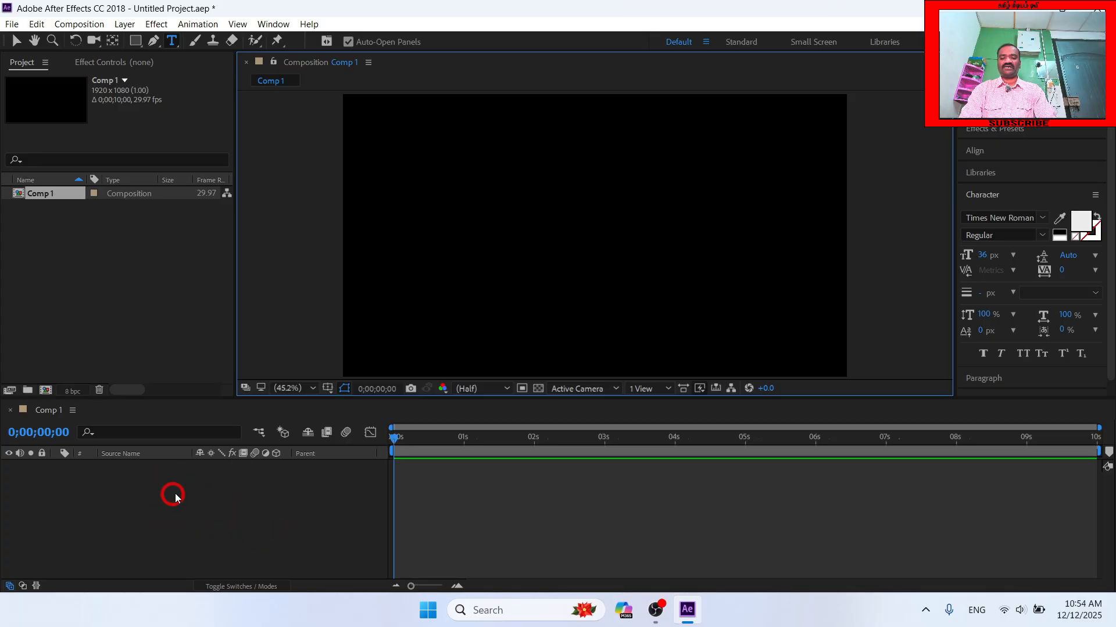
Add a new text layer to the composition reading "TAMILMEDIAM TV".
right_click(184, 508)
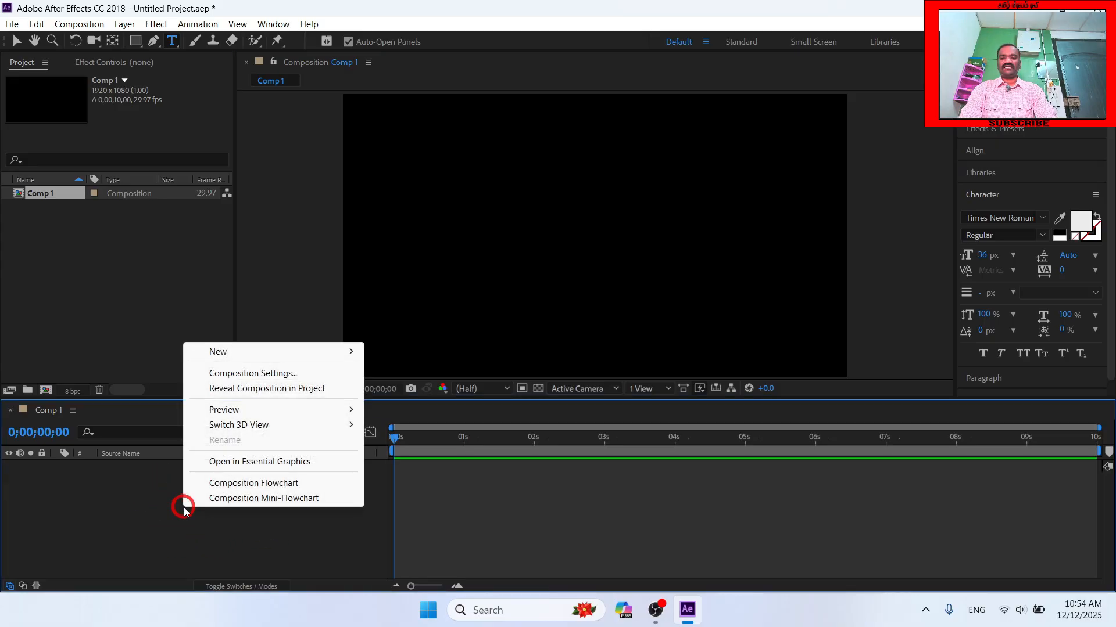
mouse_move(232, 351)
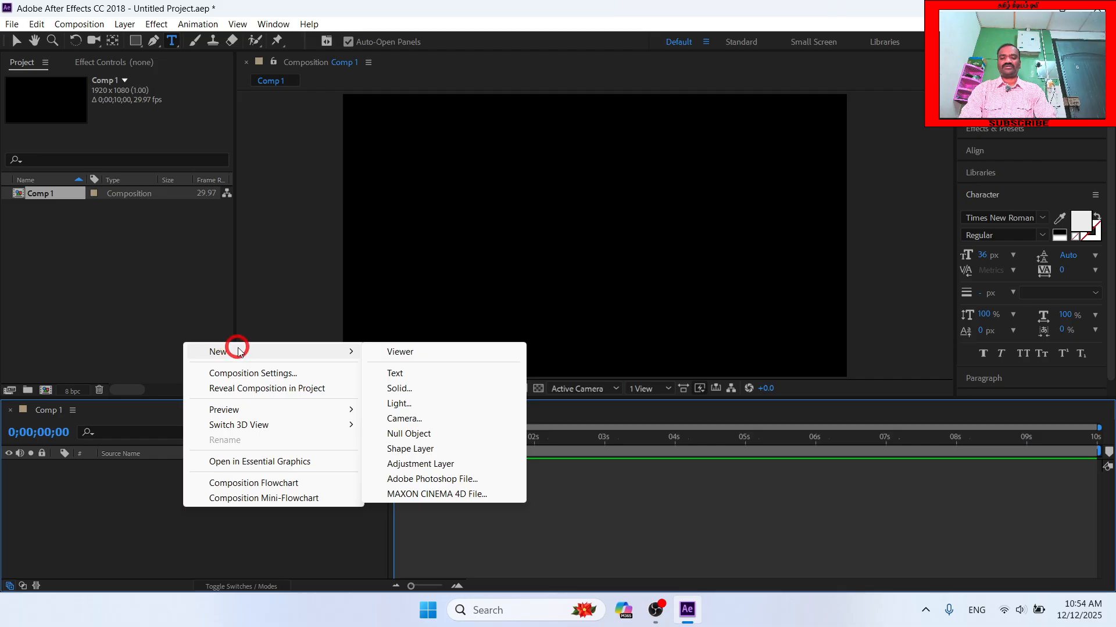
click(401, 374)
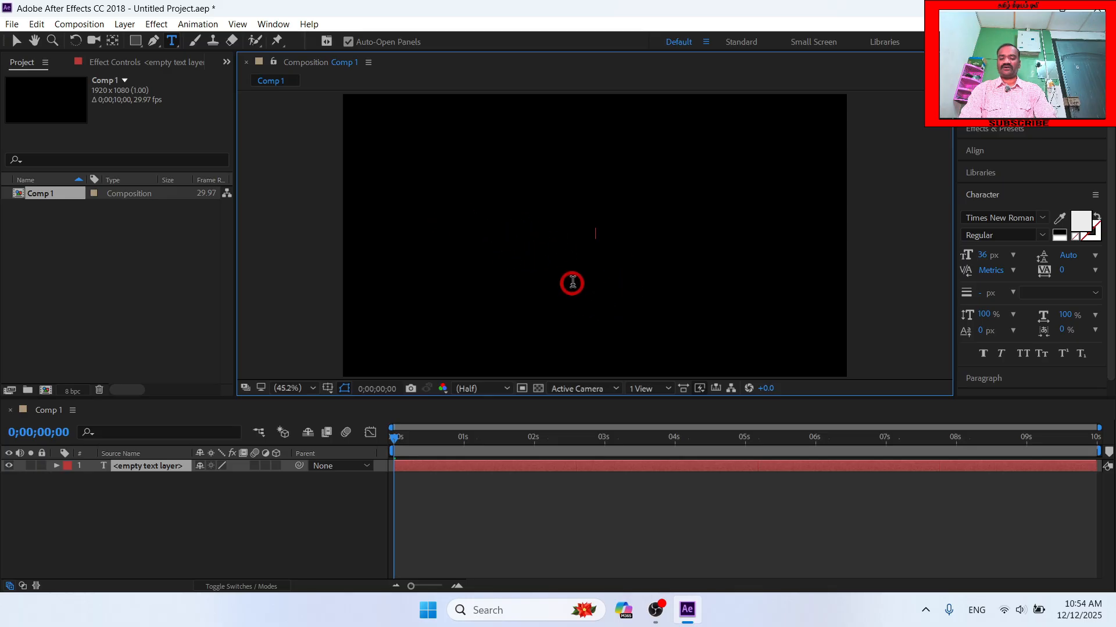
text(TAMILMEDIAMTV)
Set the font size of the whole TAMILMEDIAM TV text to 100 px.
key(ctrl+a)
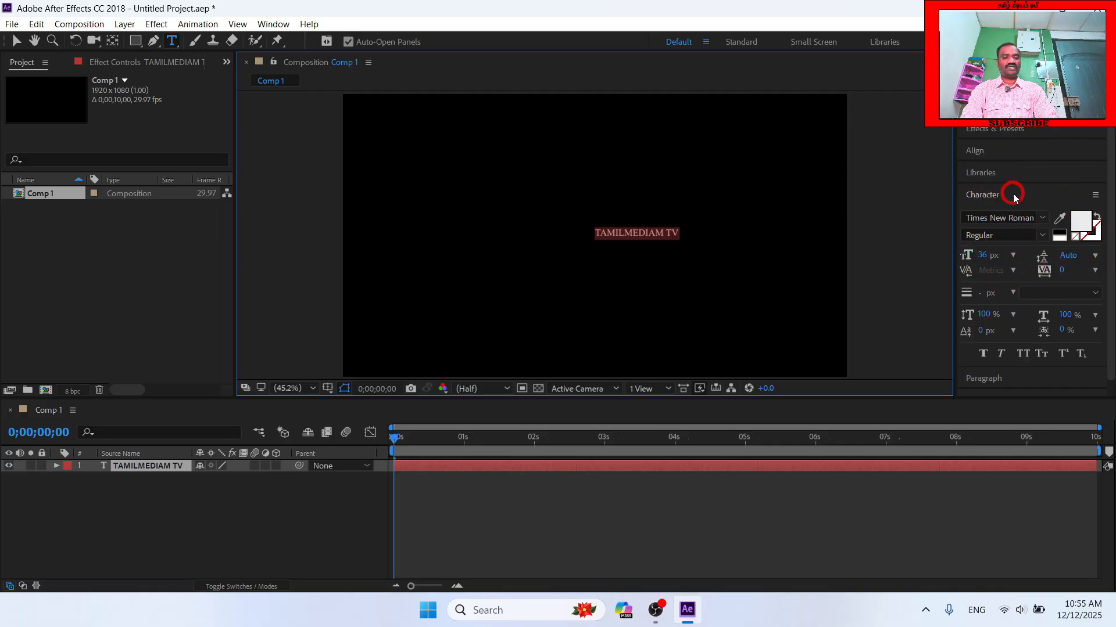
click(1014, 128)
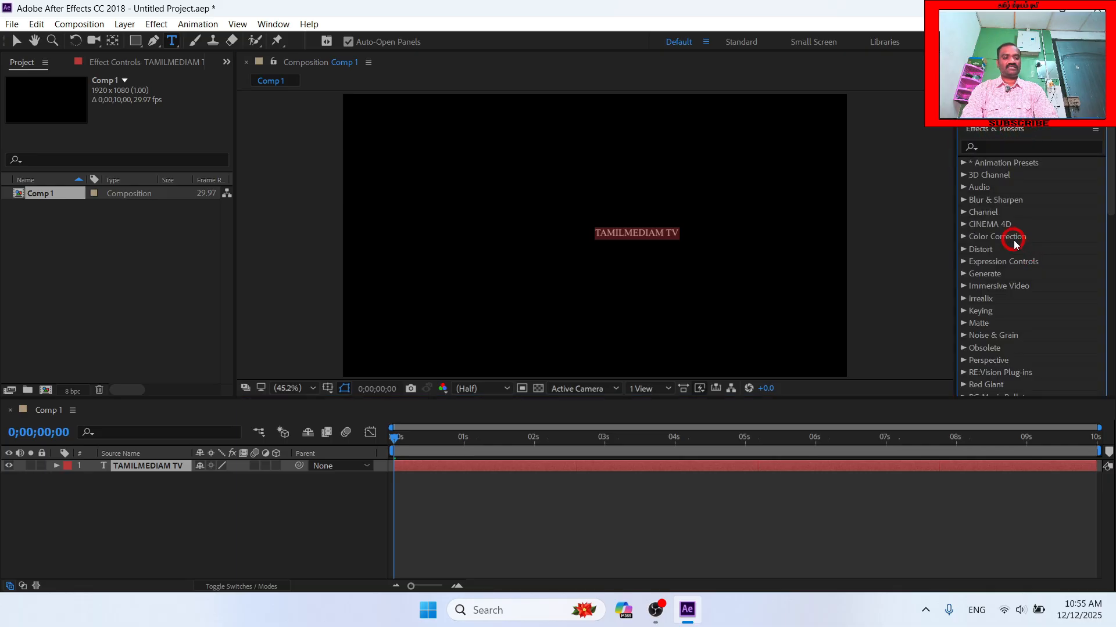
click(1040, 129)
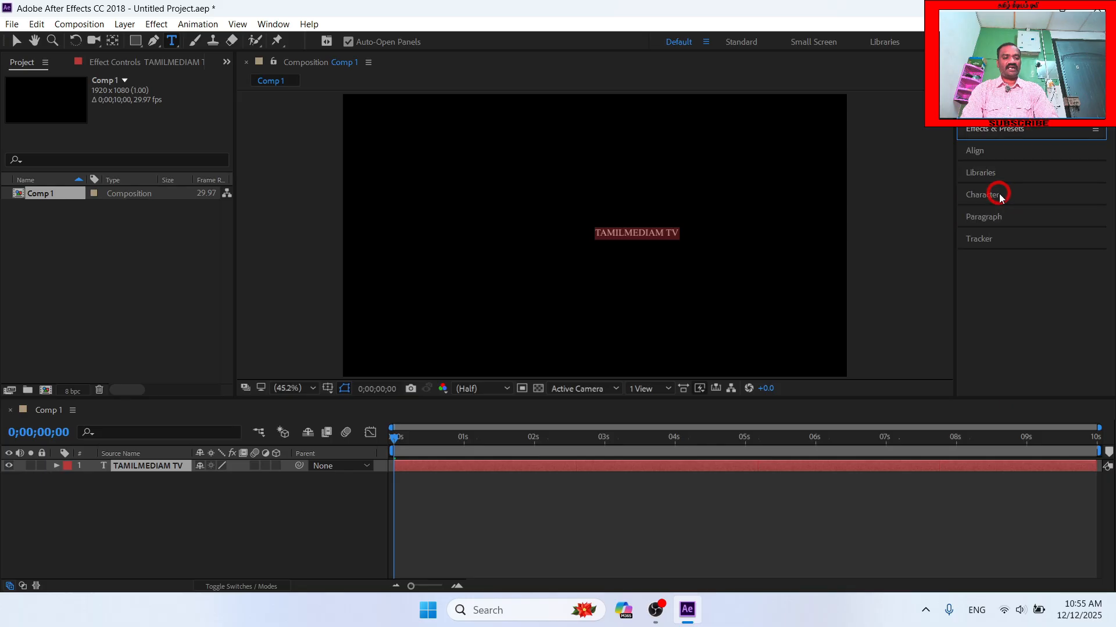
click(988, 194)
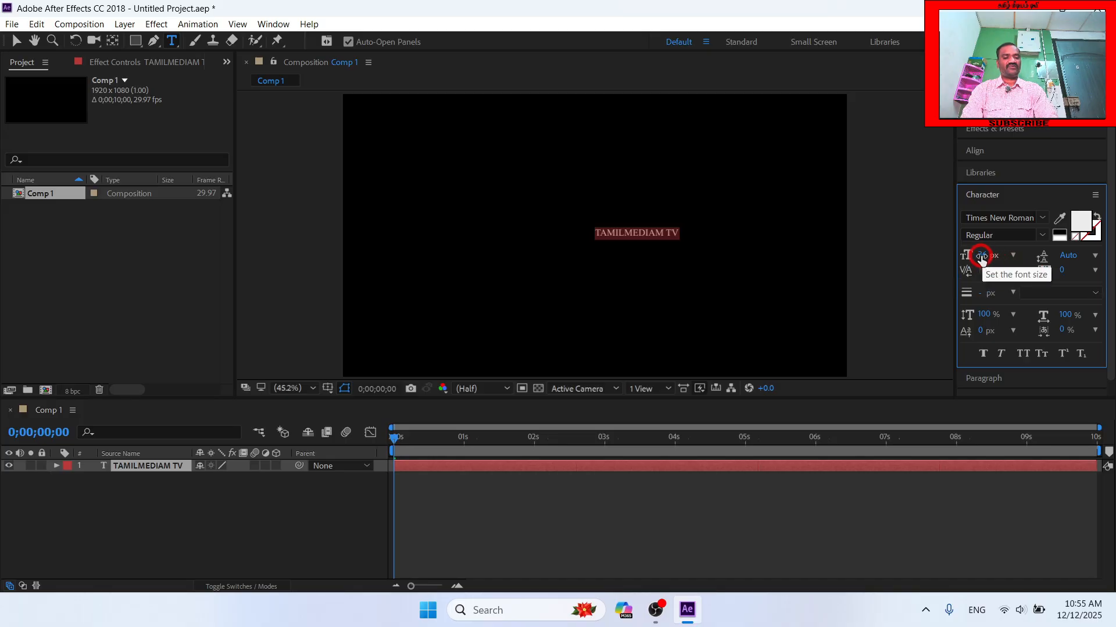
drag(981, 256, 1023, 255)
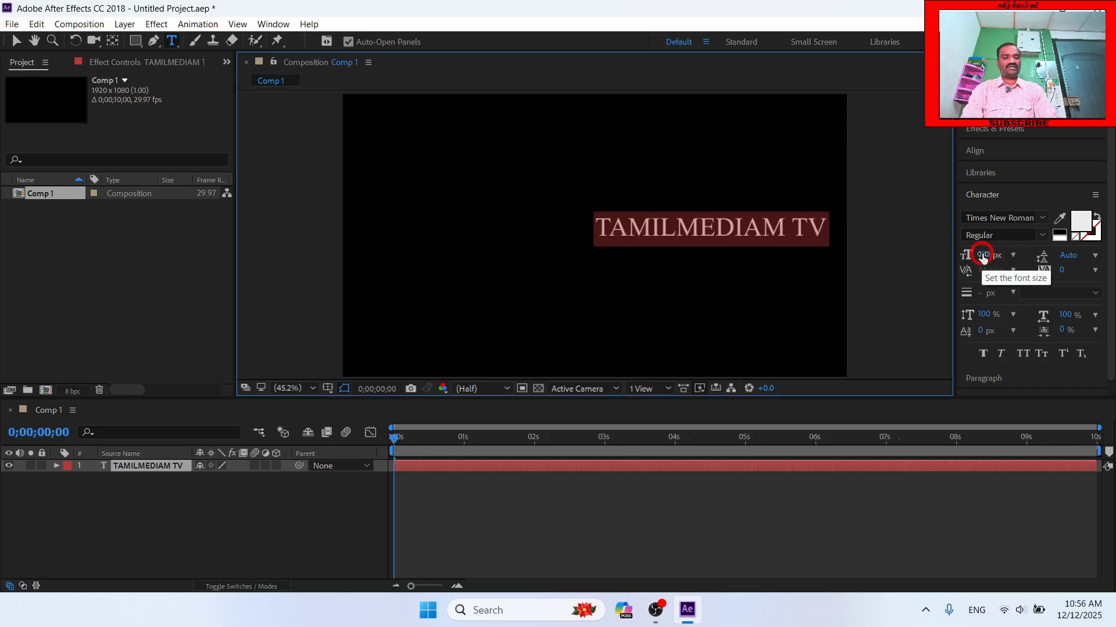
Move the TAMILMEDIAM TV text to the centre of the composition frame and deselect it.
click(17, 42)
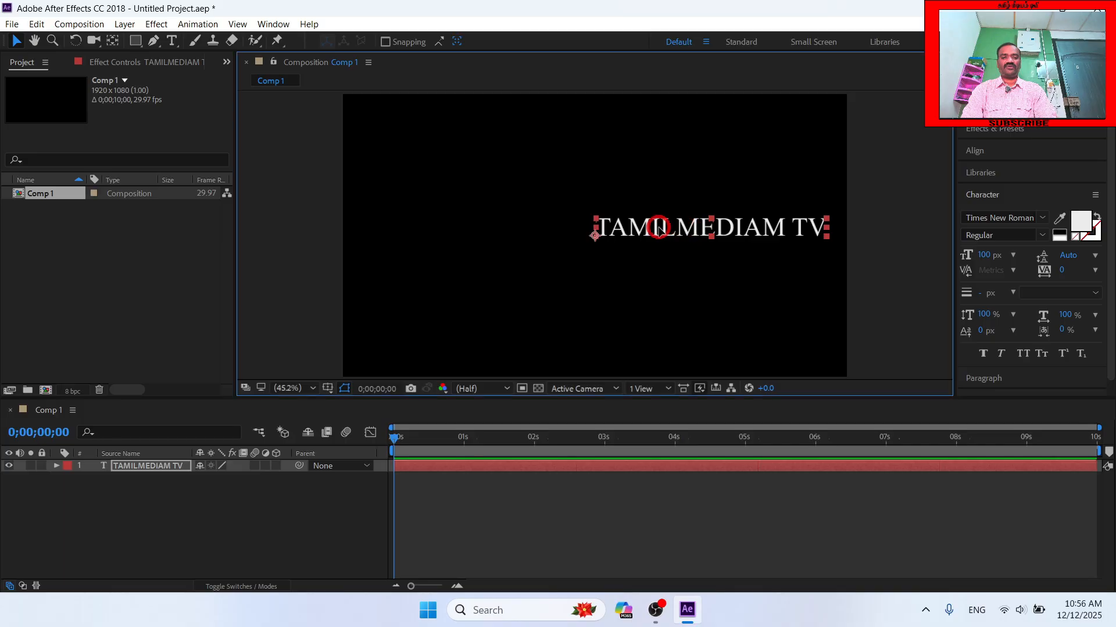
drag(692, 234, 622, 244)
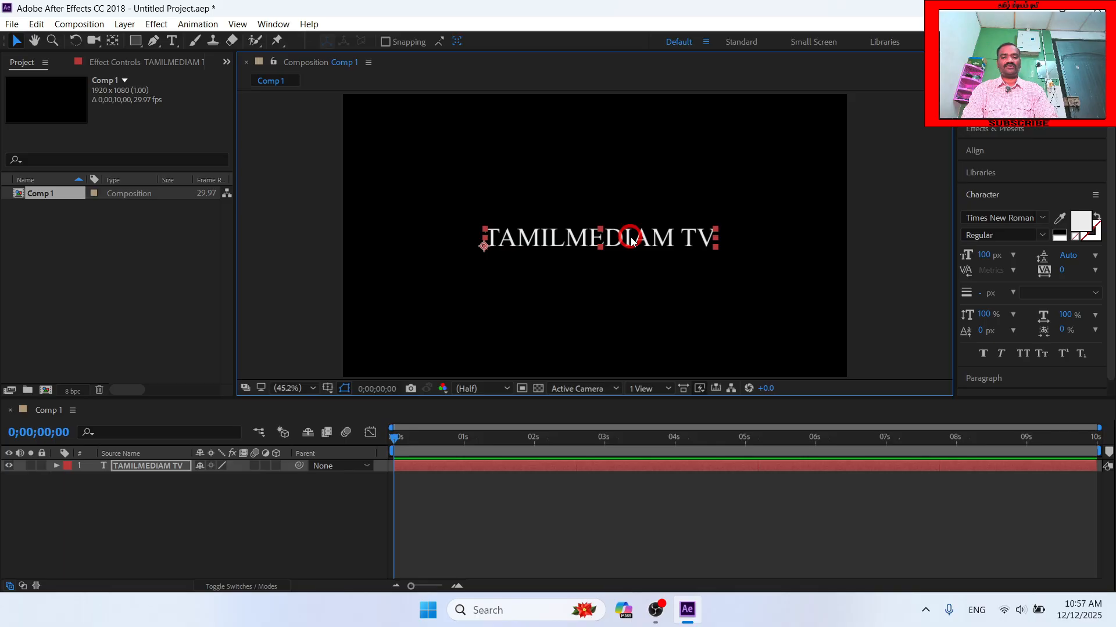
drag(631, 239, 621, 244)
click(187, 515)
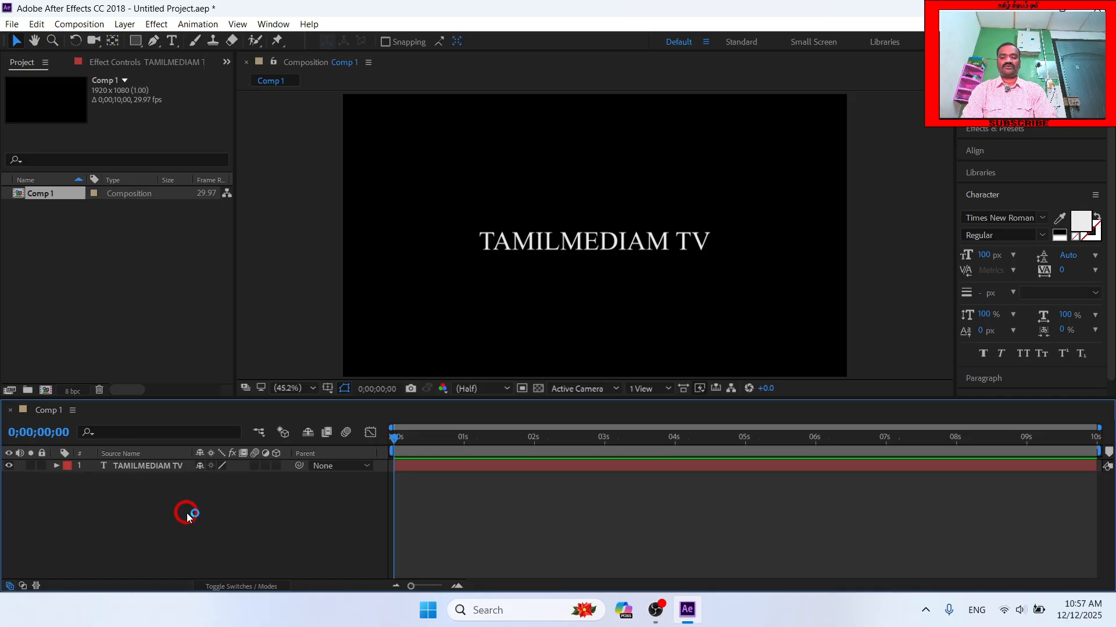
right_click(187, 514)
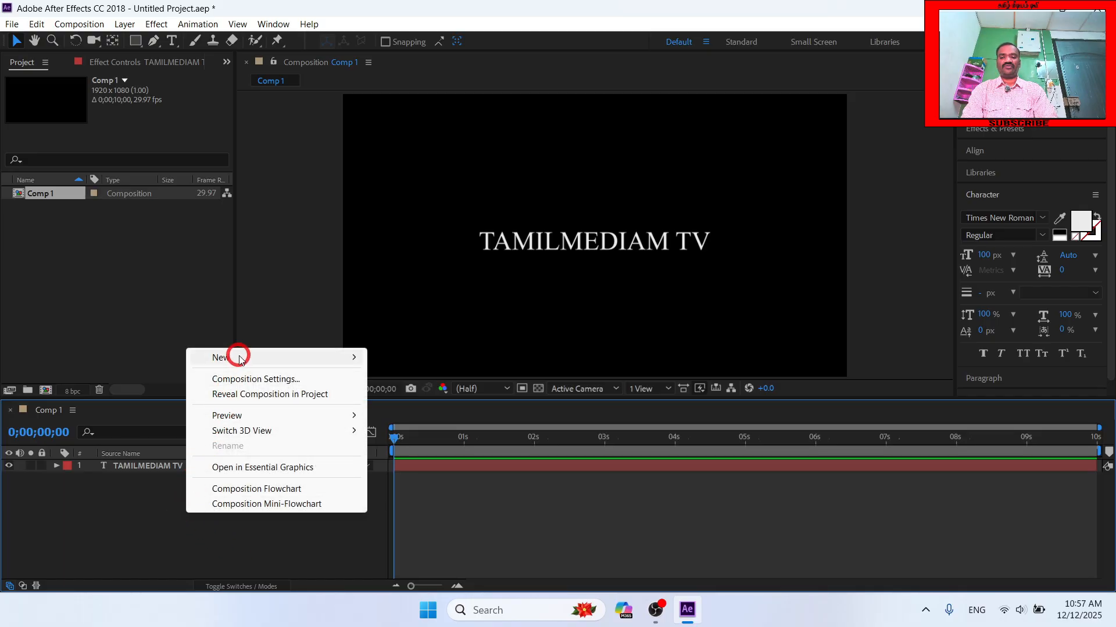
mouse_move(240, 359)
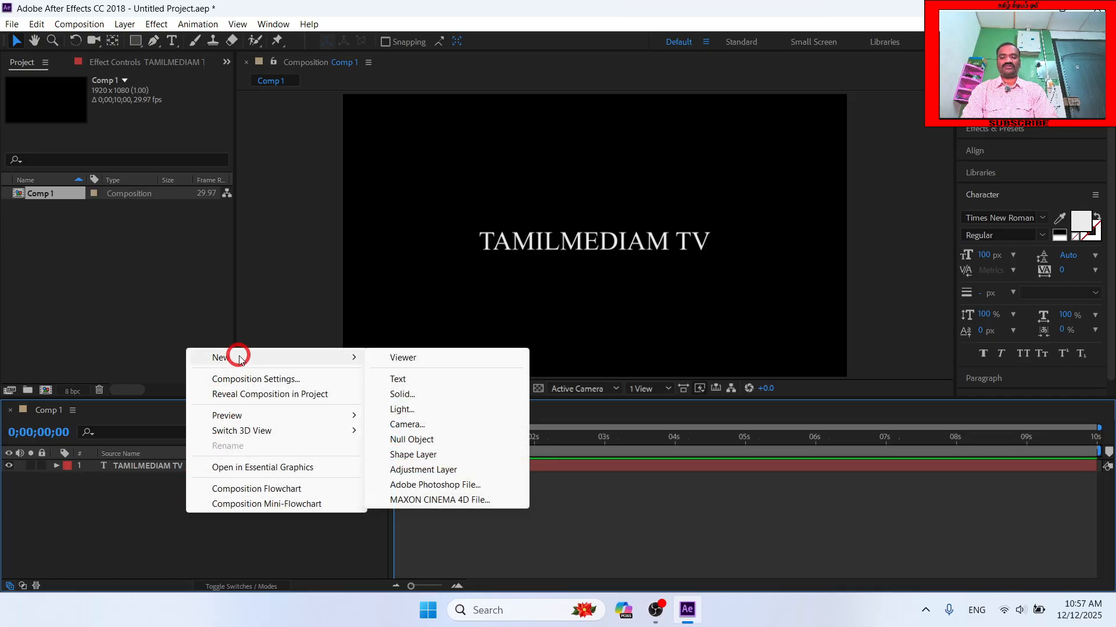
click(401, 397)
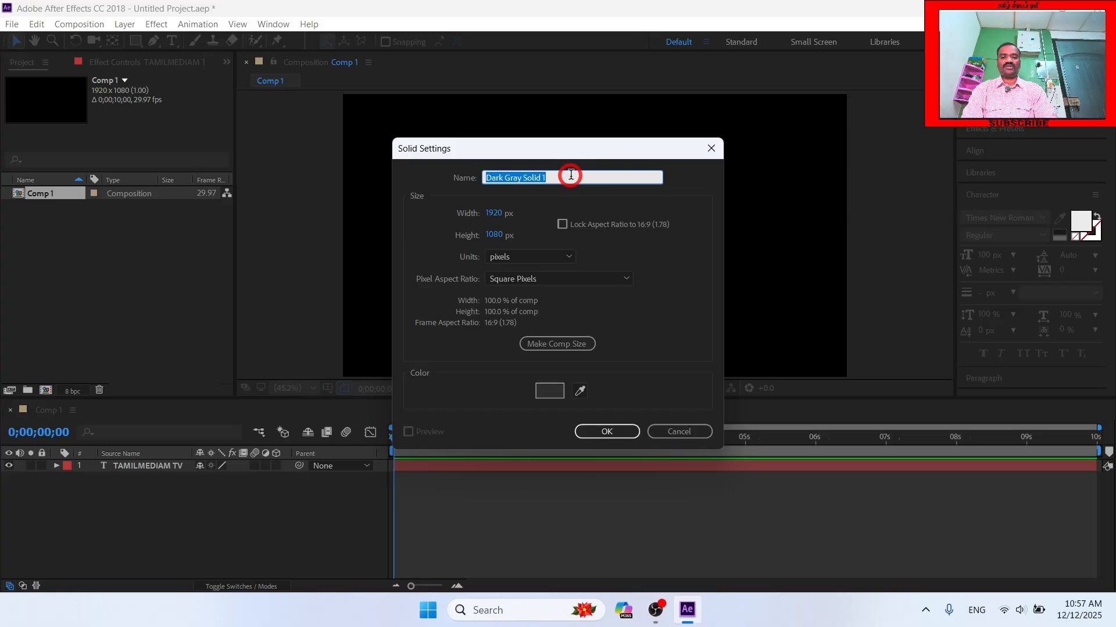
text(soli)
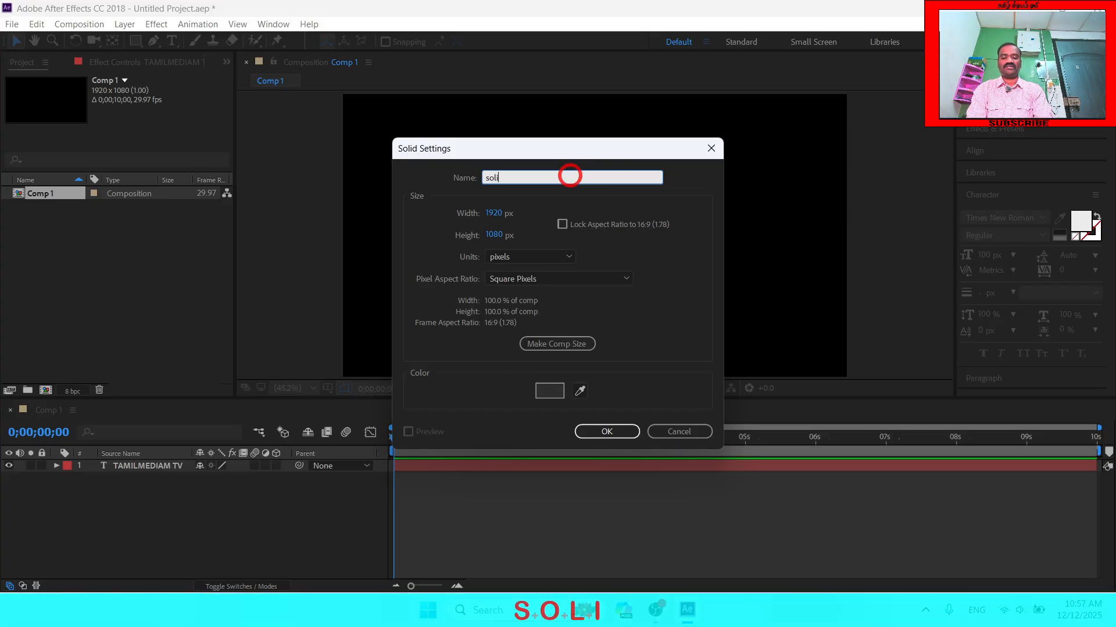
text(d)
click(604, 429)
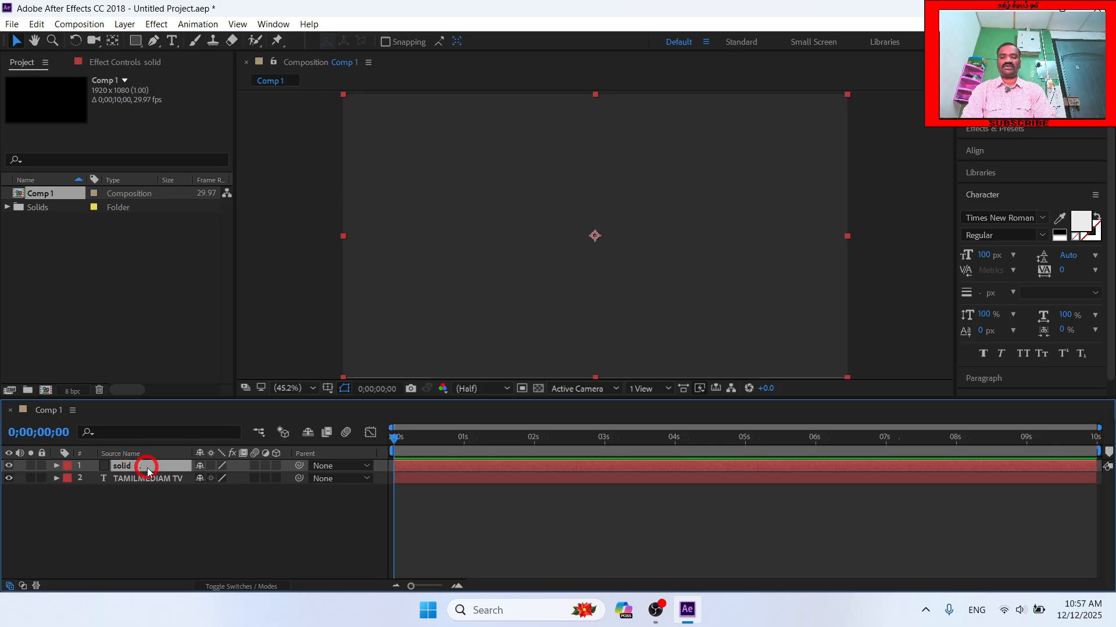
key(ctrl+z)
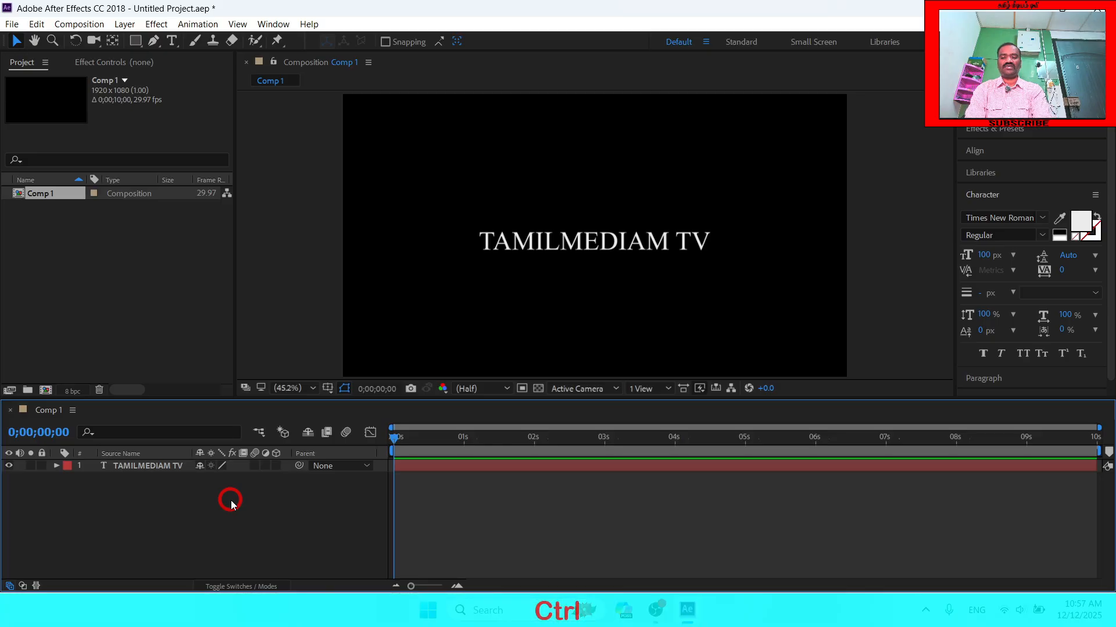
Create a dark gray 1920 x 1080 solid layer named "solid" and place it below the text layer.
key(ctrl+y)
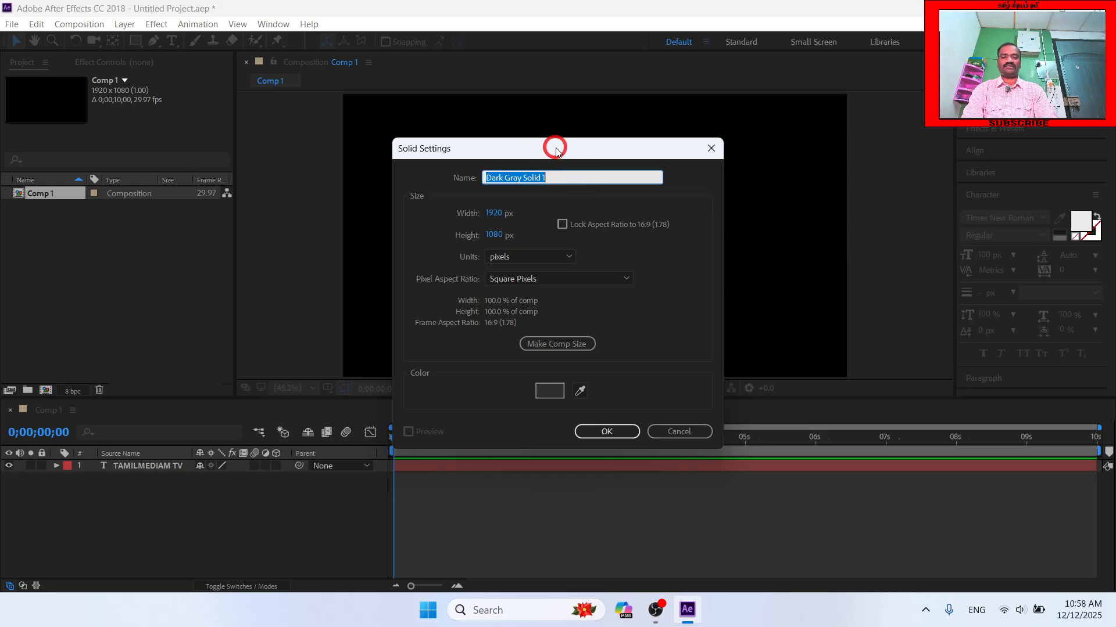
text(s)
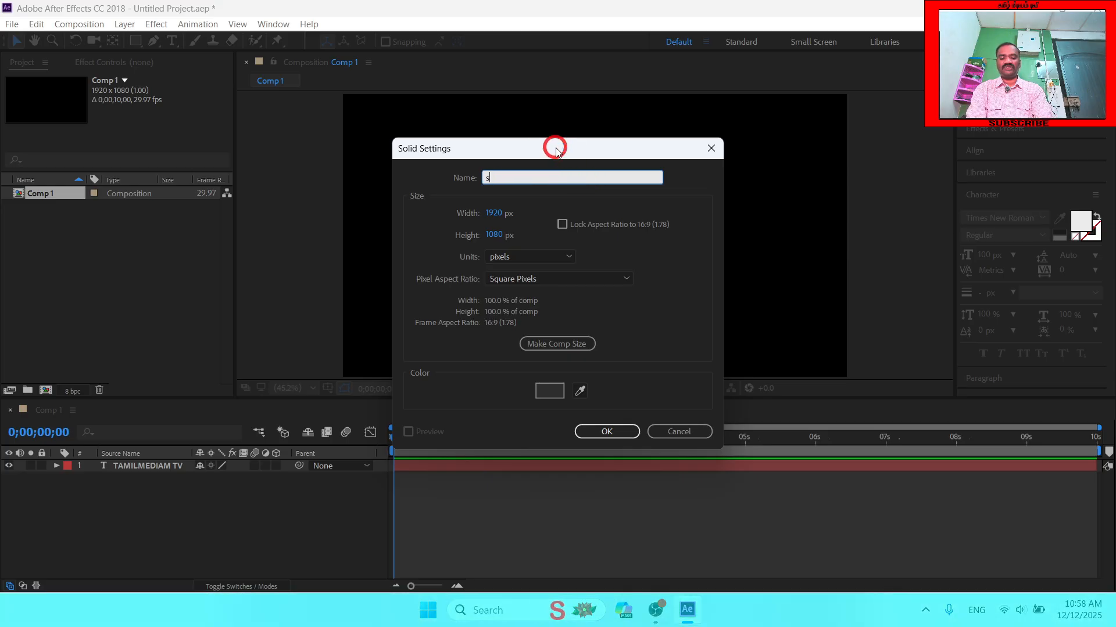
text(olid)
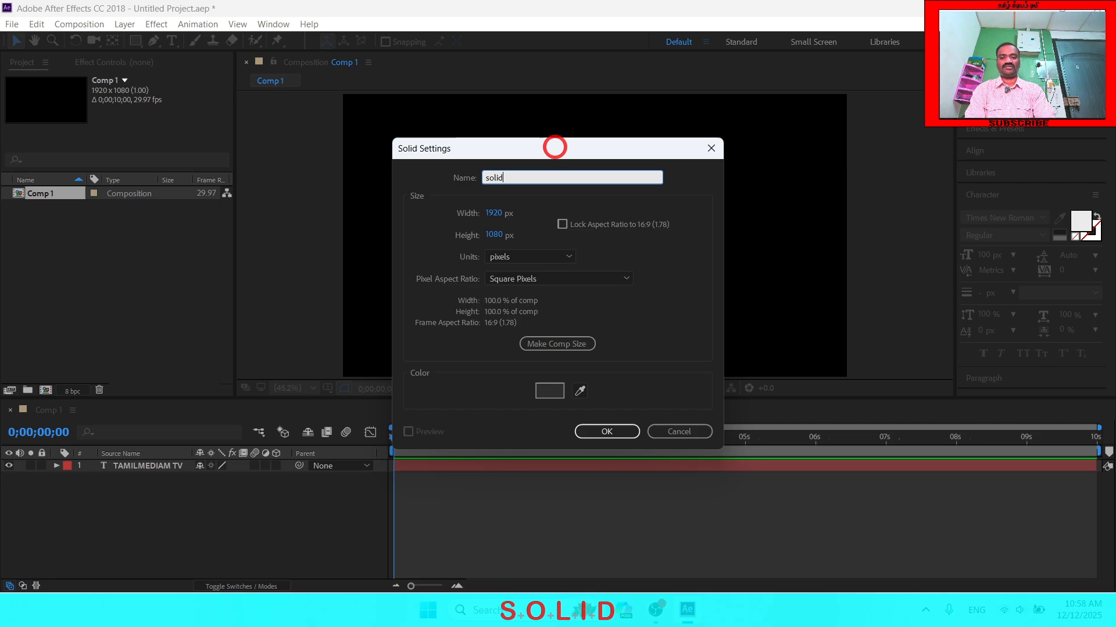
click(606, 432)
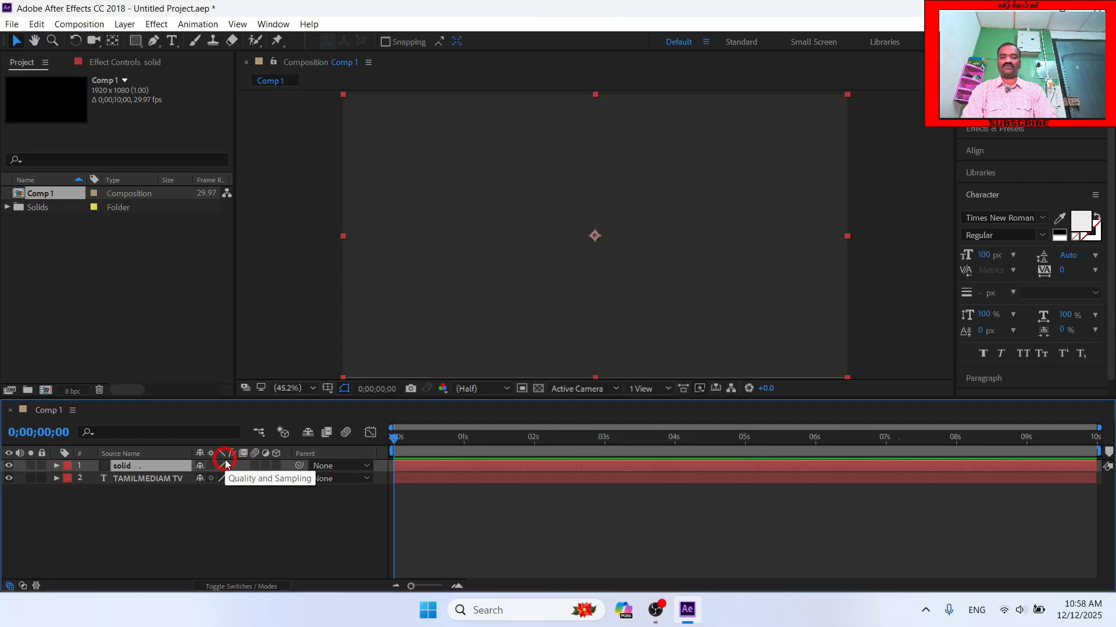
click(150, 472)
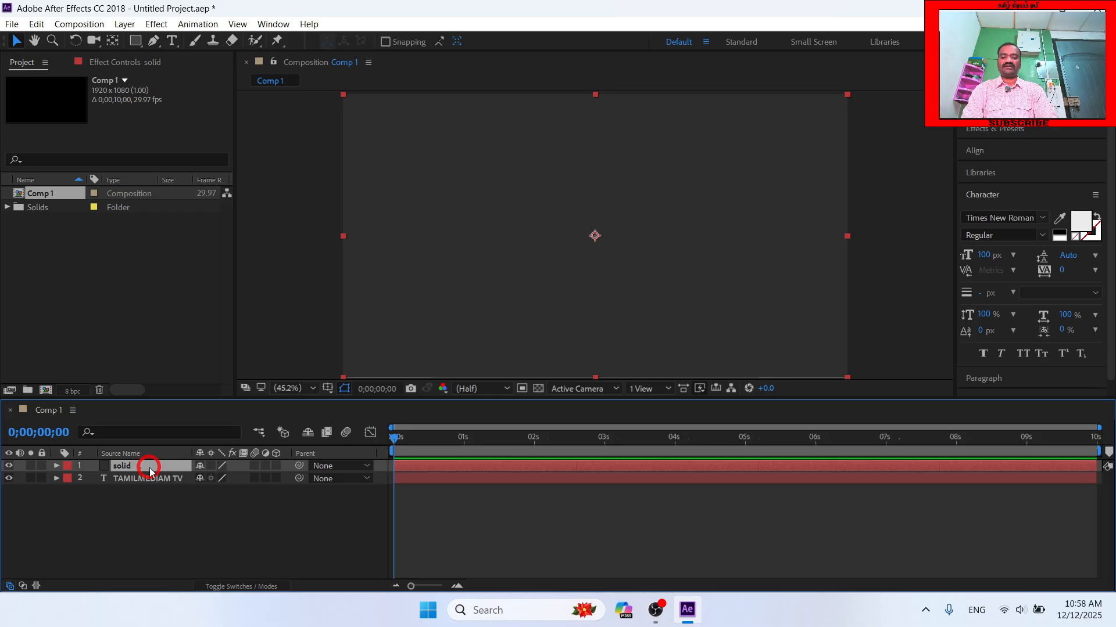
drag(150, 472, 152, 521)
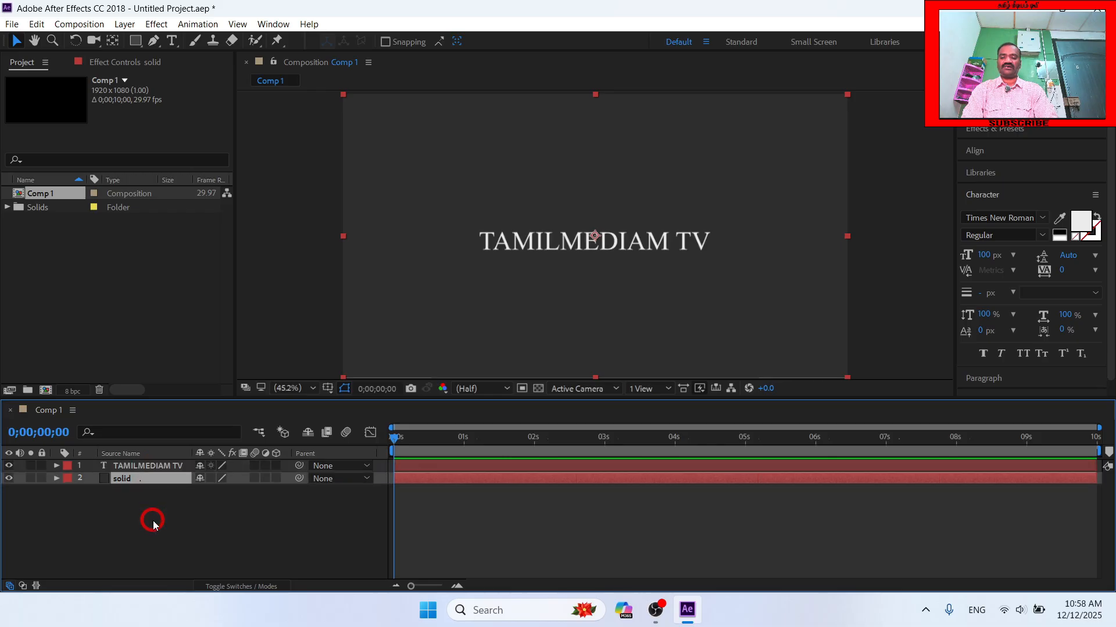
Apply the Video Copilot Optical Flares effect to the solid layer.
click(149, 480)
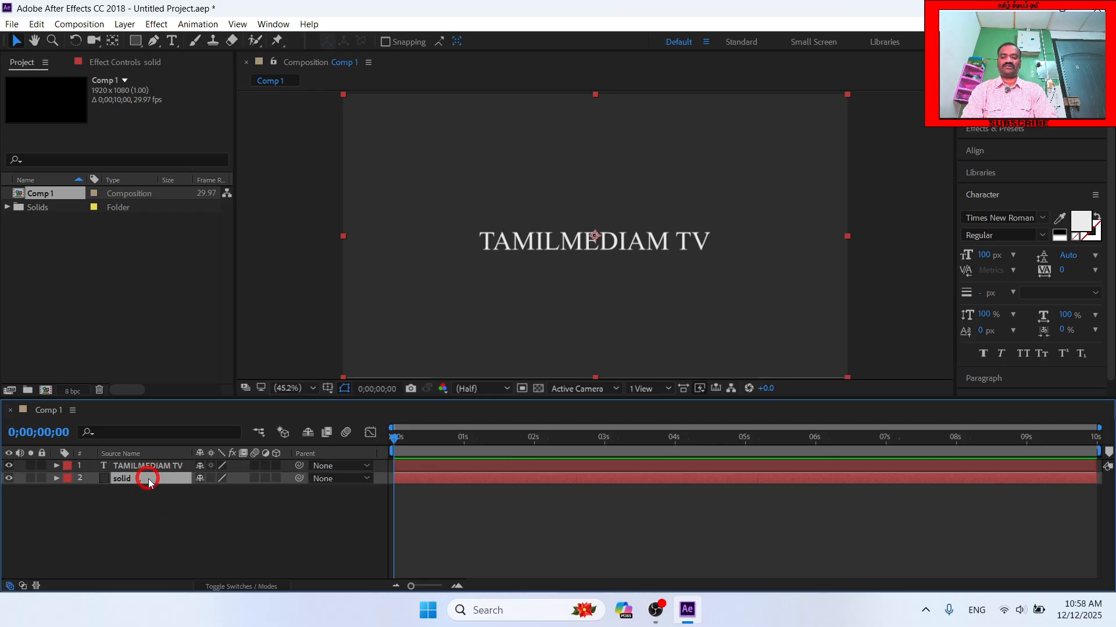
click(156, 25)
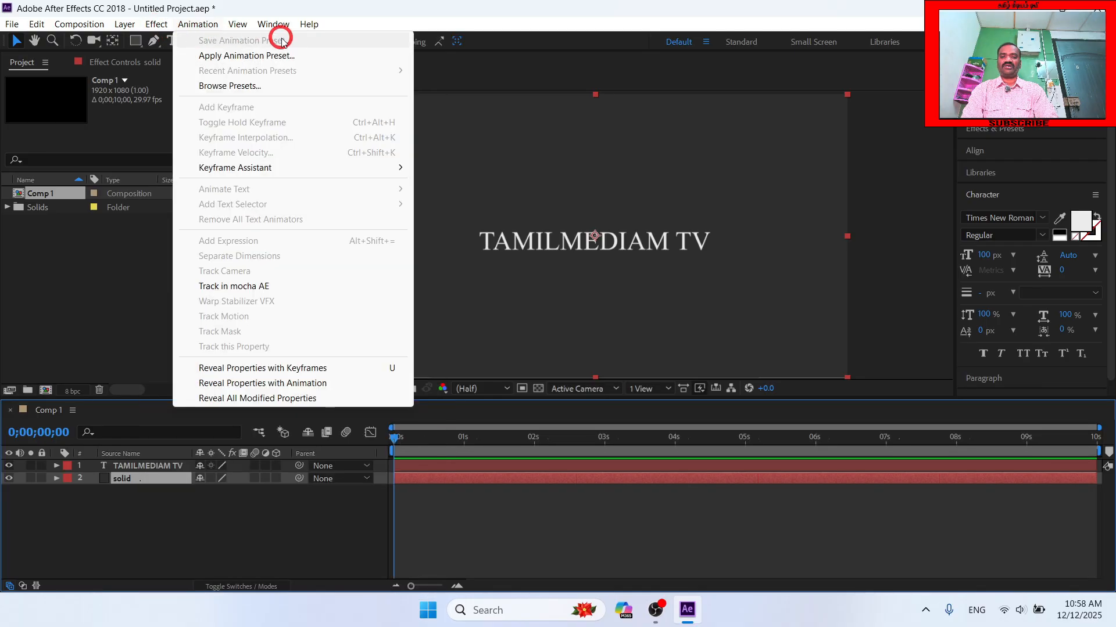
click(405, 53)
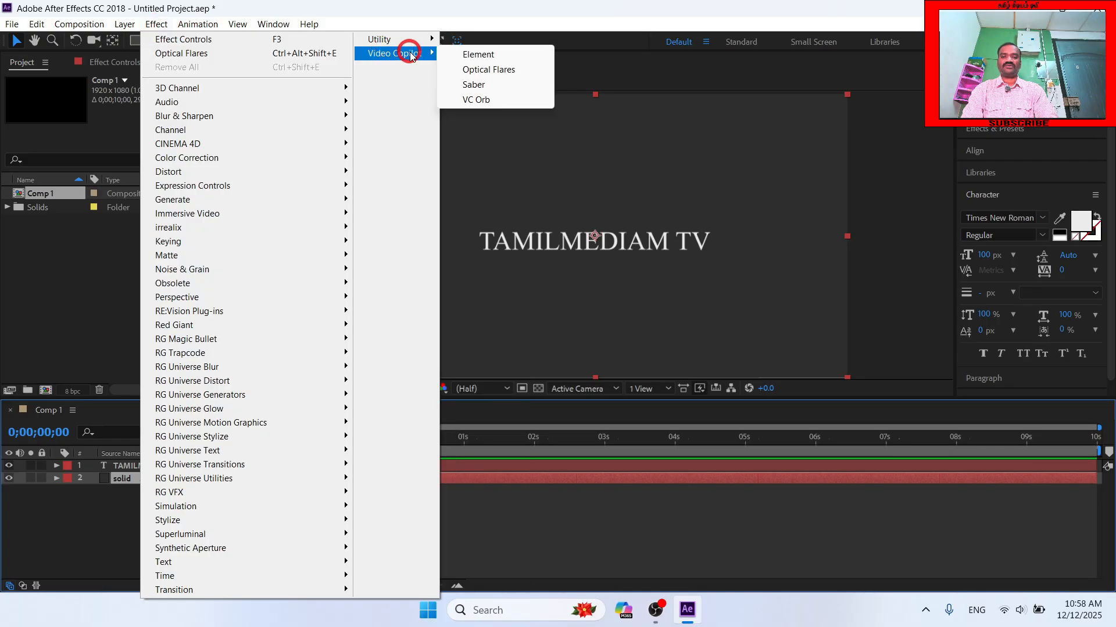
click(501, 69)
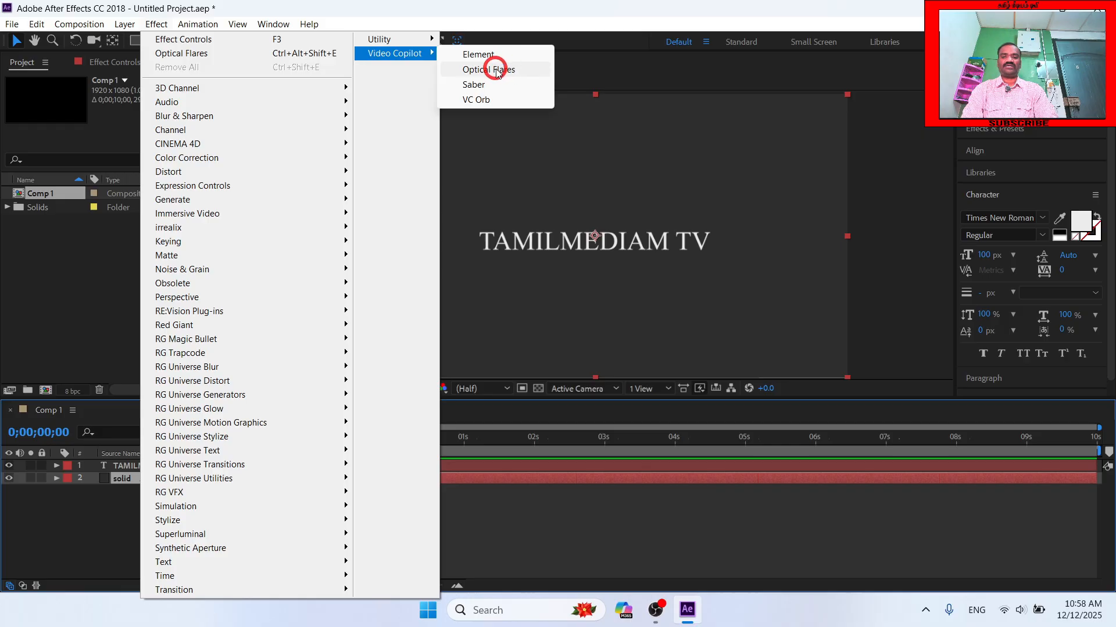
Apply Optical Flares to the solid layer and place the flare on the title's first letter, at about 548.9, 582.0.
click(506, 71)
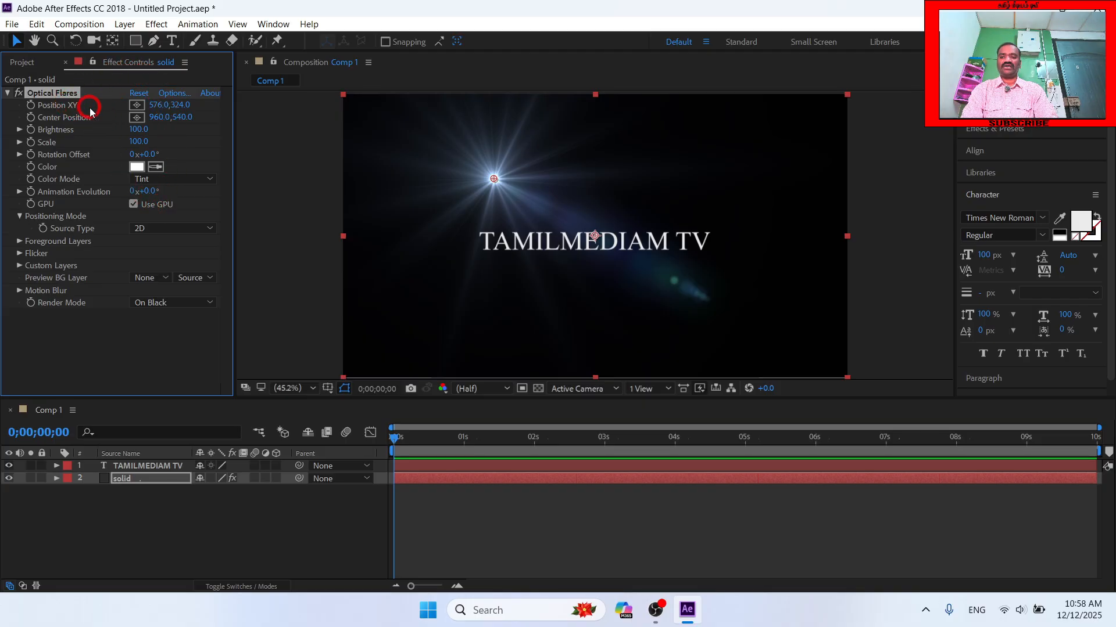
click(137, 105)
click(494, 181)
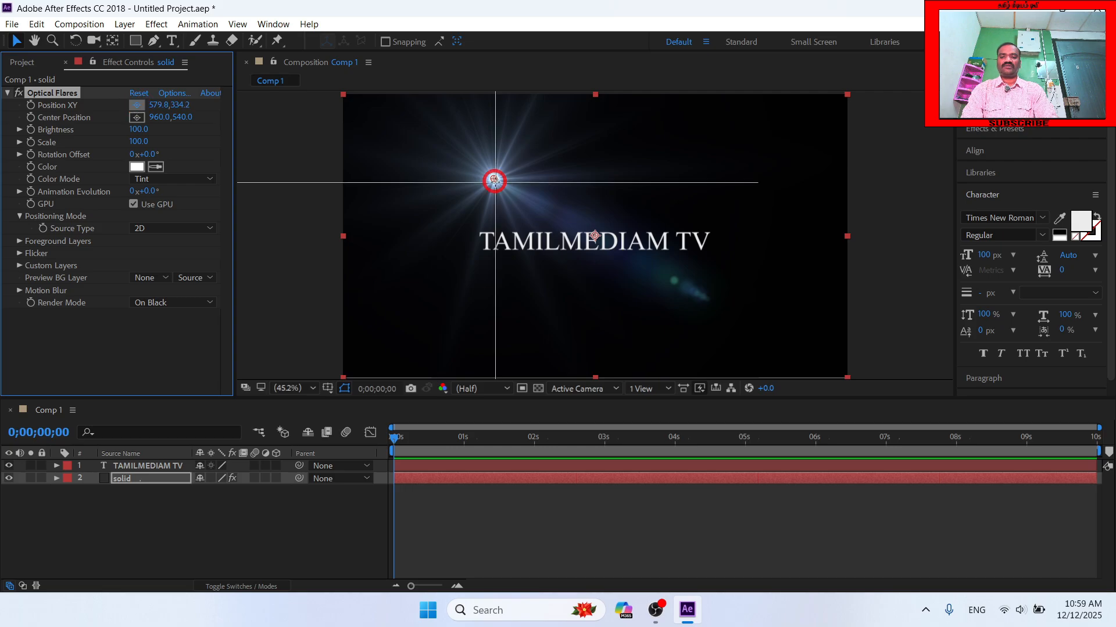
mouse_move(495, 180)
mouse_down()
mouse_move(490, 189)
mouse_move(521, 179)
mouse_move(523, 199)
mouse_move(491, 194)
mouse_move(500, 175)
mouse_move(491, 179)
mouse_move(531, 184)
mouse_move(495, 186)
mouse_move(494, 176)
mouse_up()
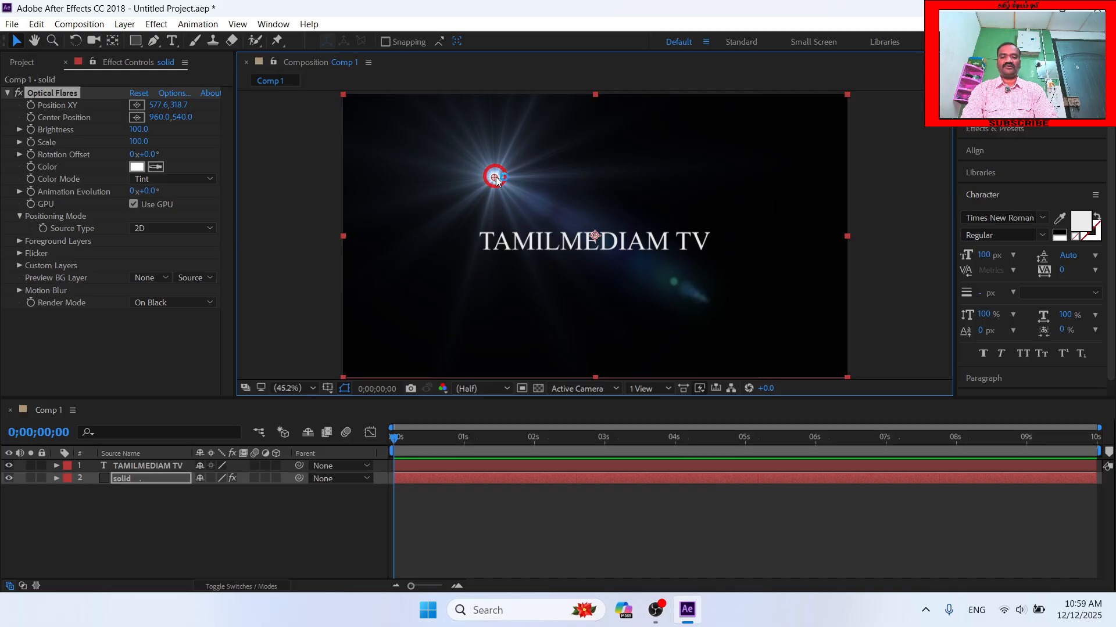
drag(494, 178, 487, 246)
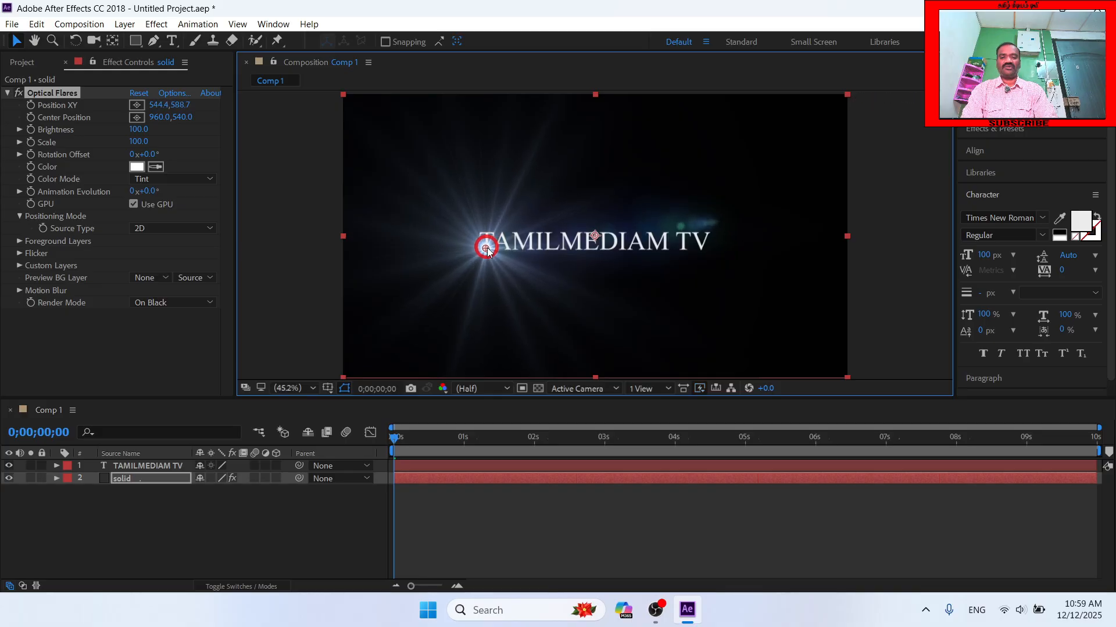
mouse_move(487, 247)
mouse_down()
mouse_move(573, 294)
mouse_move(471, 248)
mouse_move(487, 246)
mouse_up()
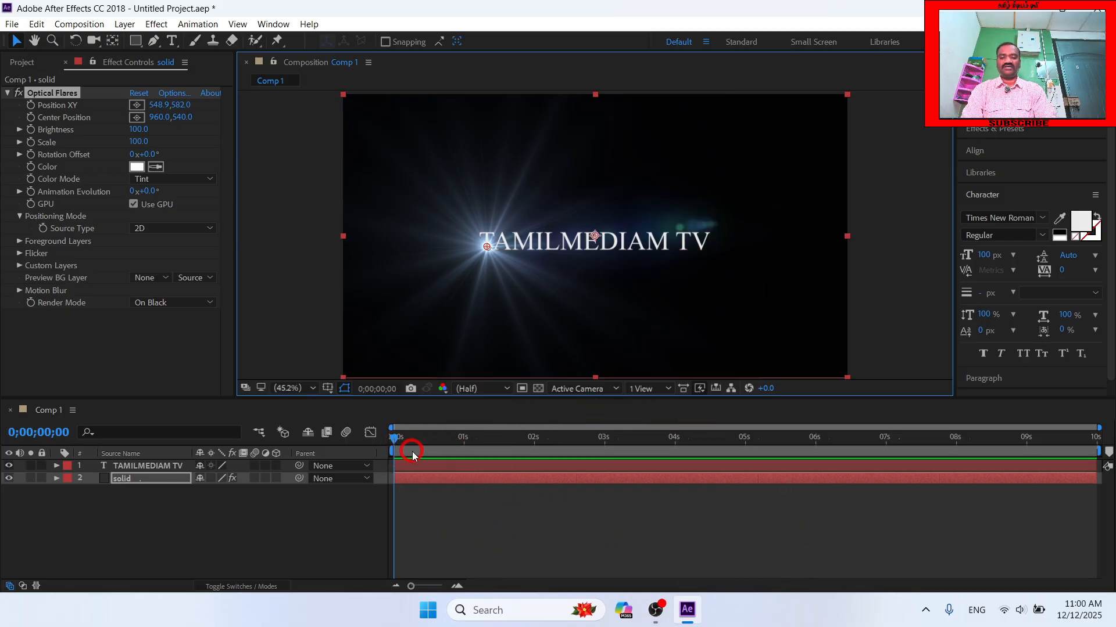
Start keyframing the flare's Position XY at the beginning of the timeline, 0;00;00;00.
mouse_move(396, 440)
mouse_down()
mouse_move(409, 439)
mouse_move(395, 440)
mouse_up()
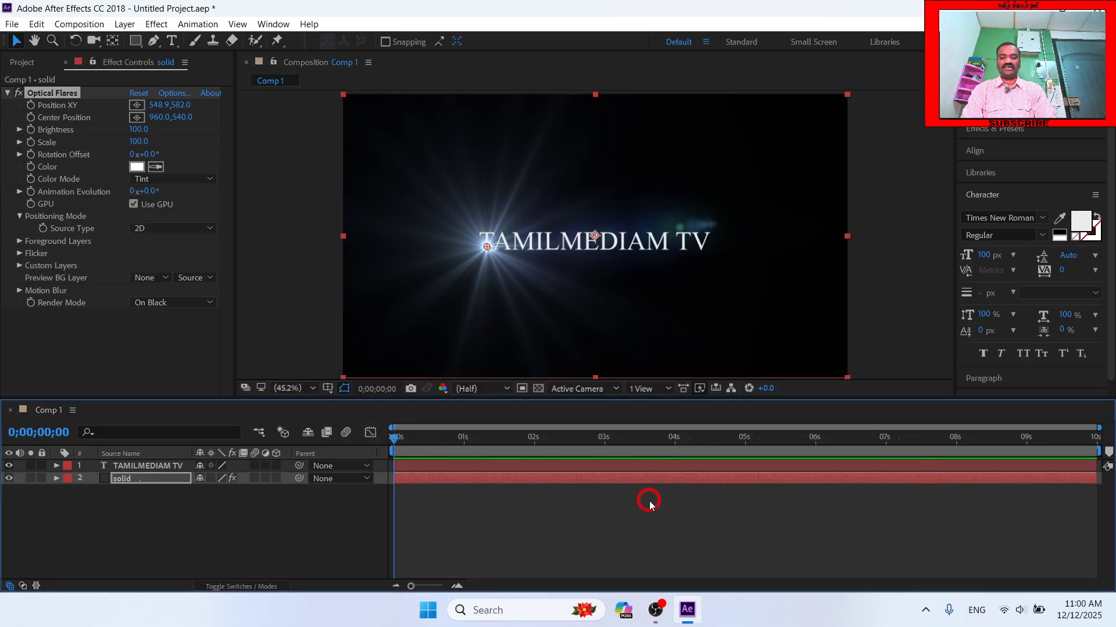
click(373, 442)
click(31, 107)
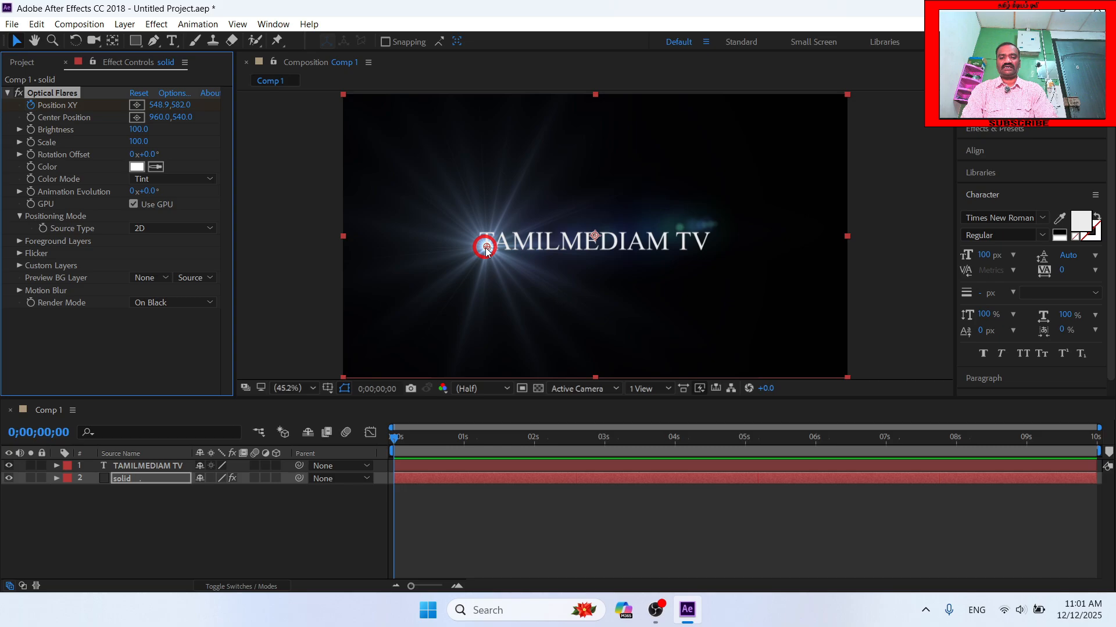
Set the flare's horizontal position to 1370.9 at 0;00;09;29, and scrub back to the start of the timeline.
click(396, 440)
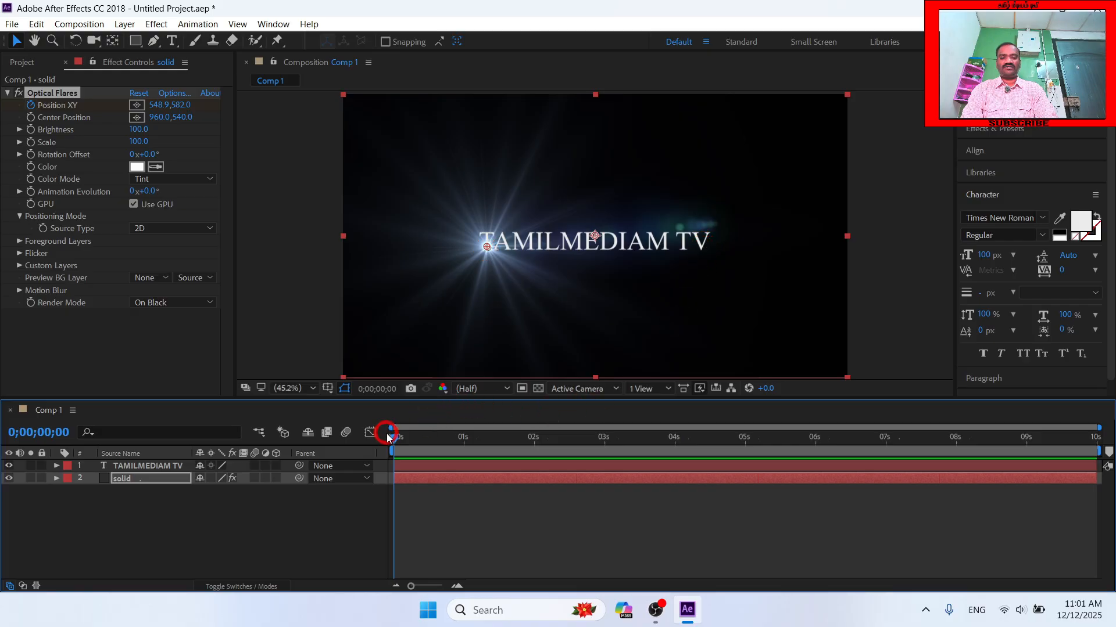
drag(388, 437, 1111, 433)
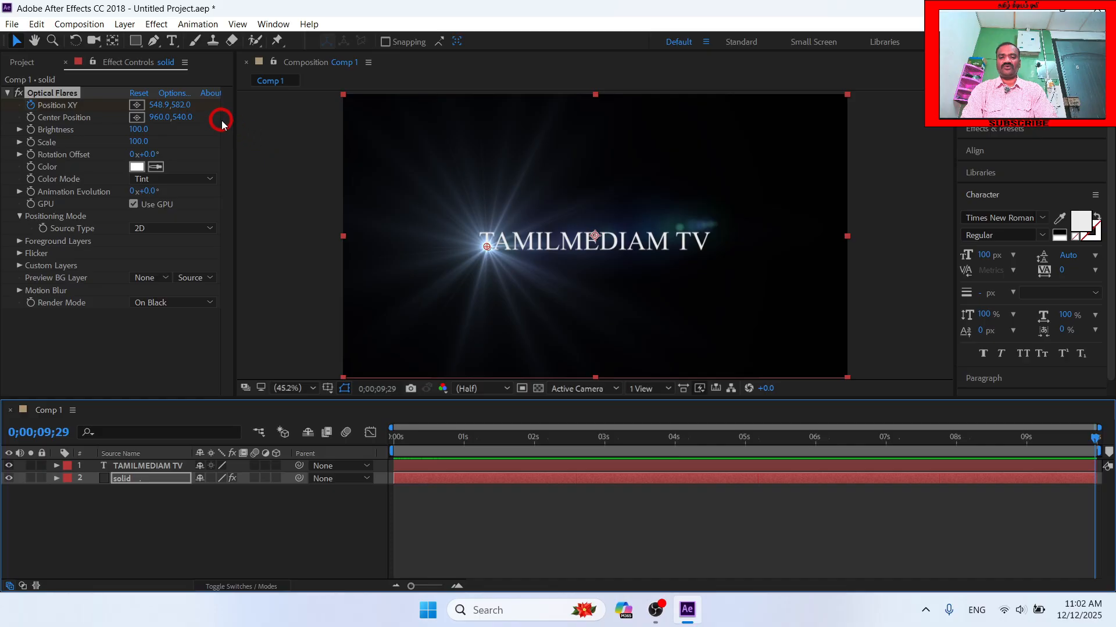
mouse_move(160, 105)
mouse_down()
mouse_move(105, 108)
mouse_move(162, 109)
mouse_up()
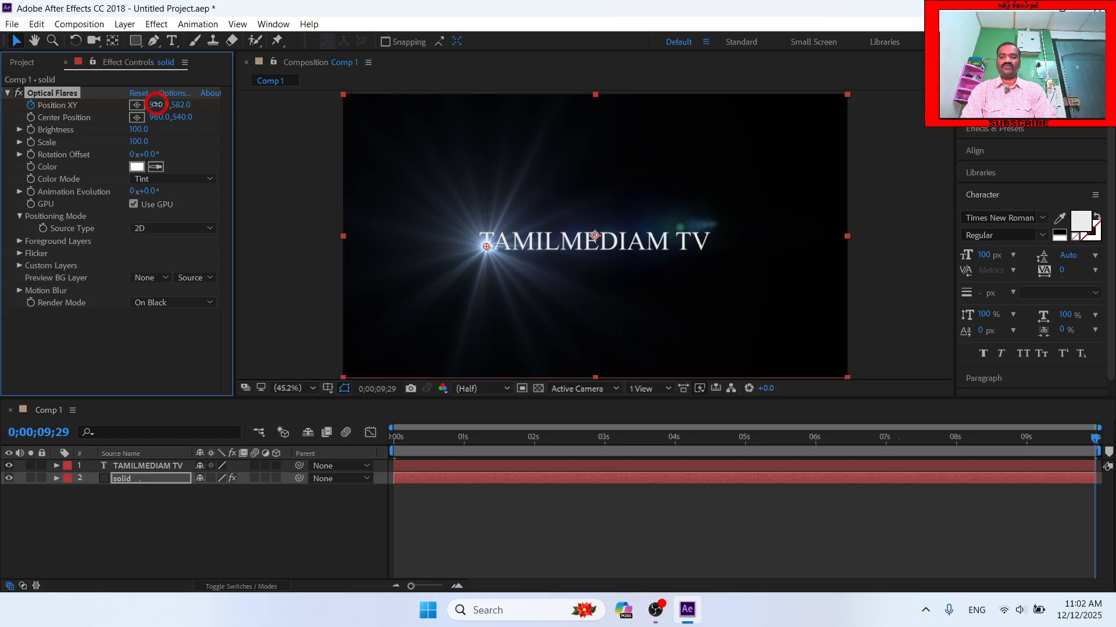
drag(155, 104, 784, 131)
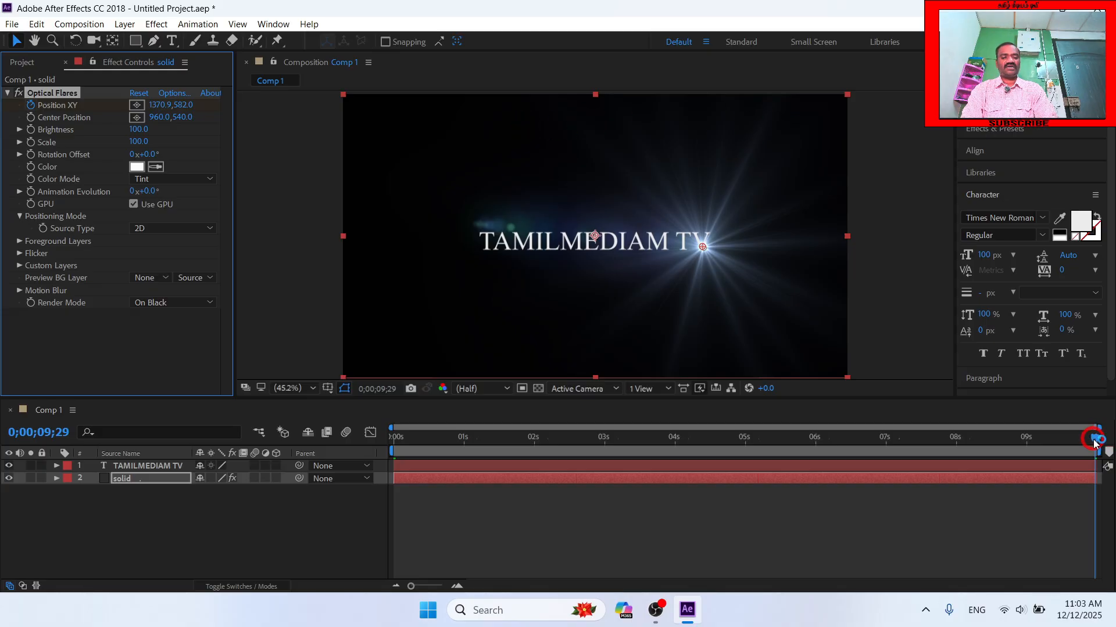
drag(1096, 439, 385, 468)
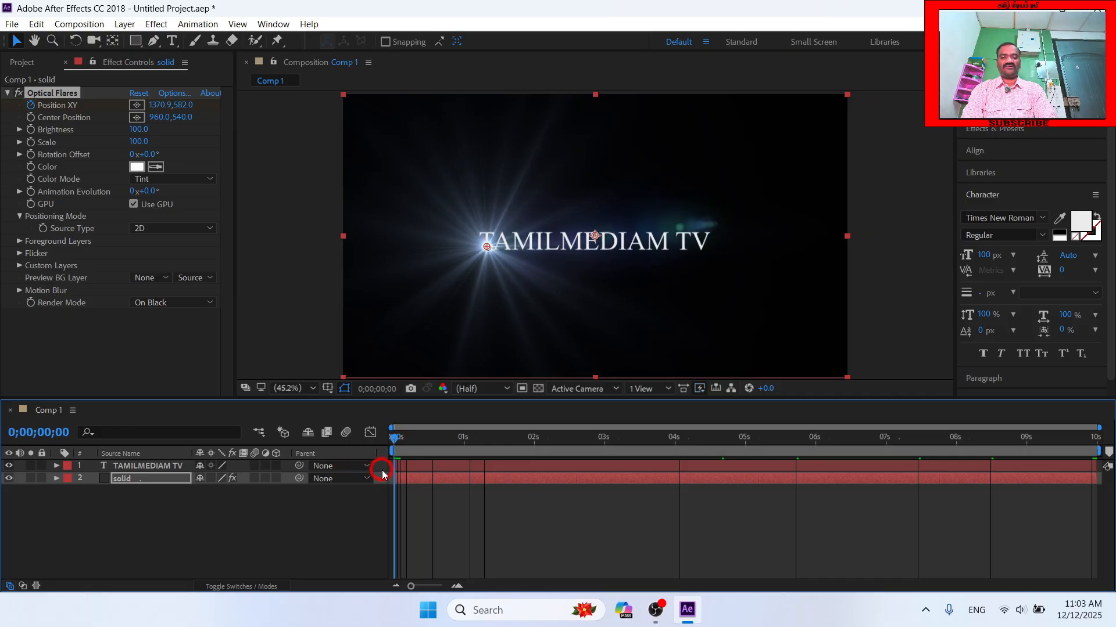
drag(395, 437, 249, 424)
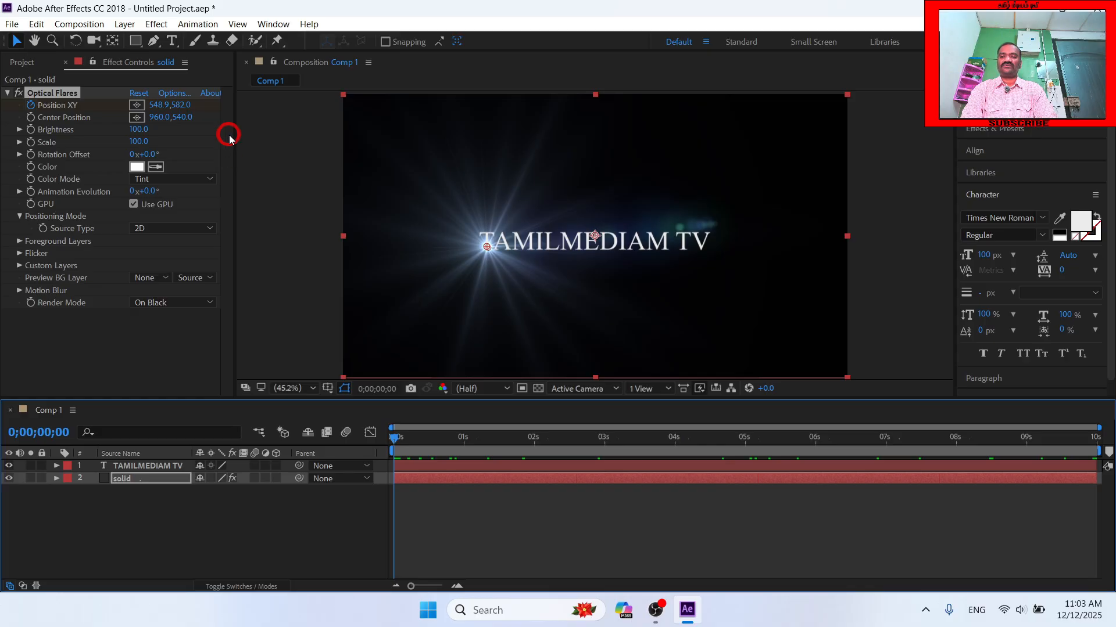
Open the Optical Flares options and show the Light folder of flare presets.
click(172, 93)
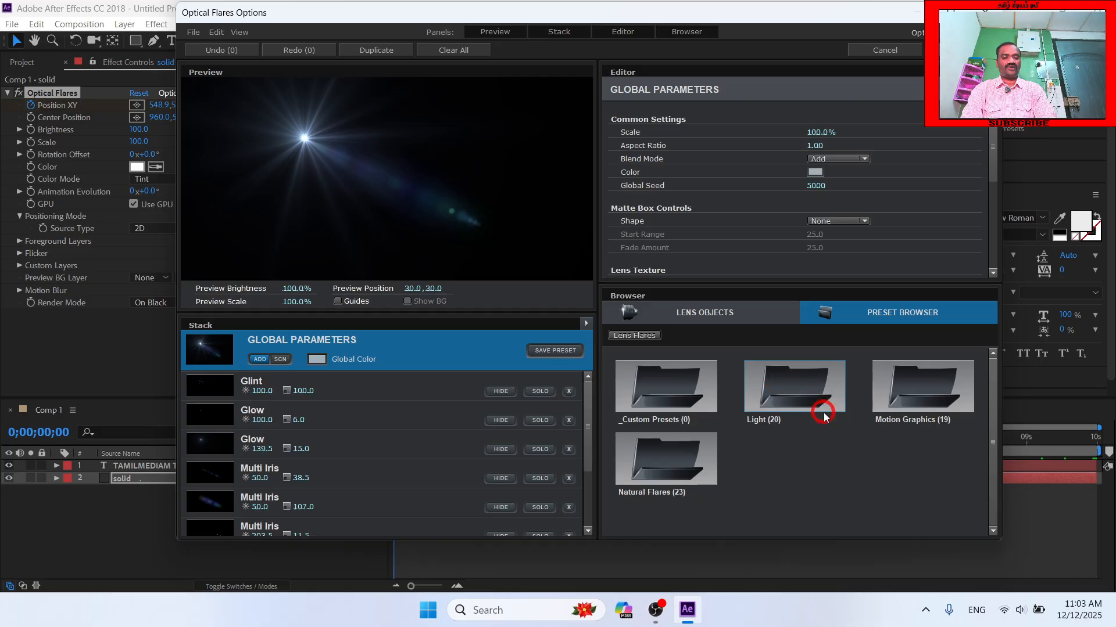
click(796, 385)
click(799, 388)
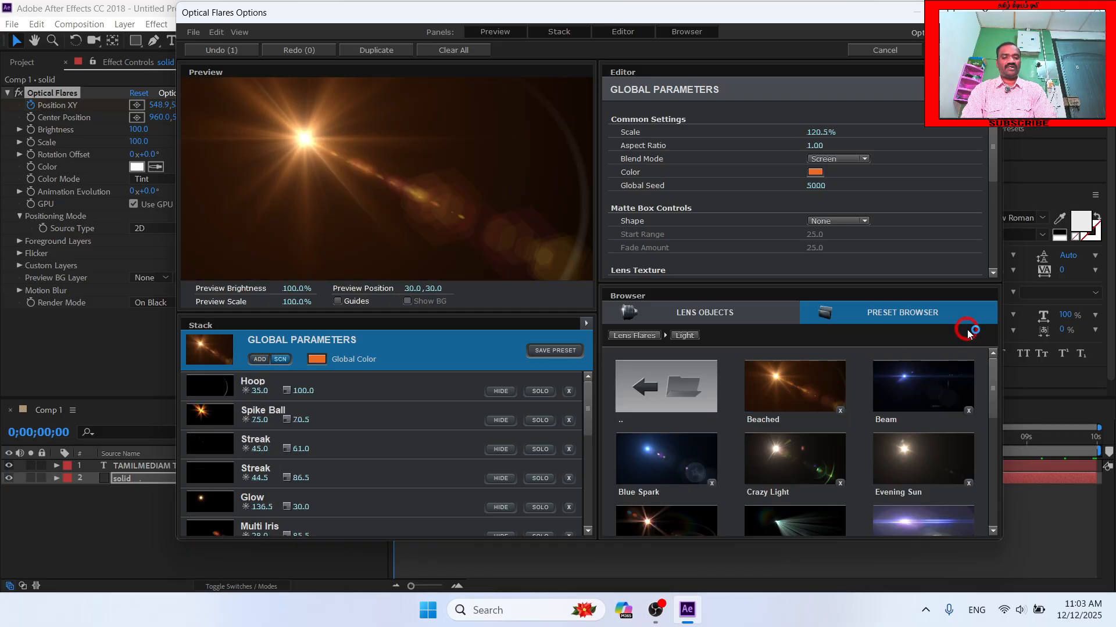
Browse the Light presets, choose the Beam flare and accept the Optical Flares options.
click(998, 374)
drag(995, 372, 984, 319)
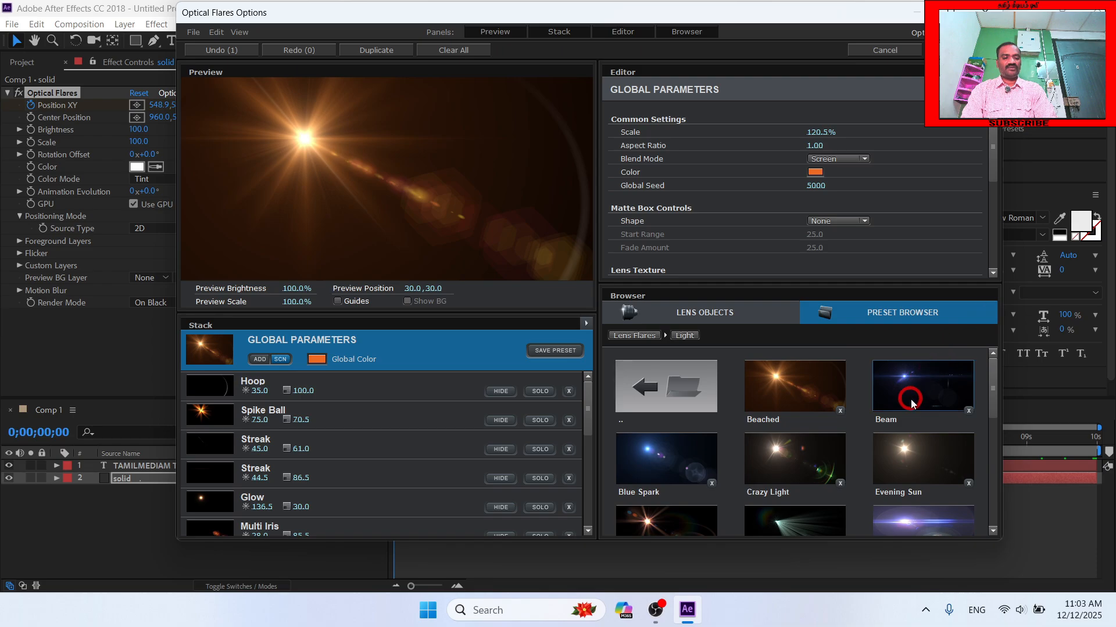
mouse_move(993, 372)
mouse_down()
mouse_move(1000, 519)
mouse_move(995, 373)
mouse_up()
click(819, 403)
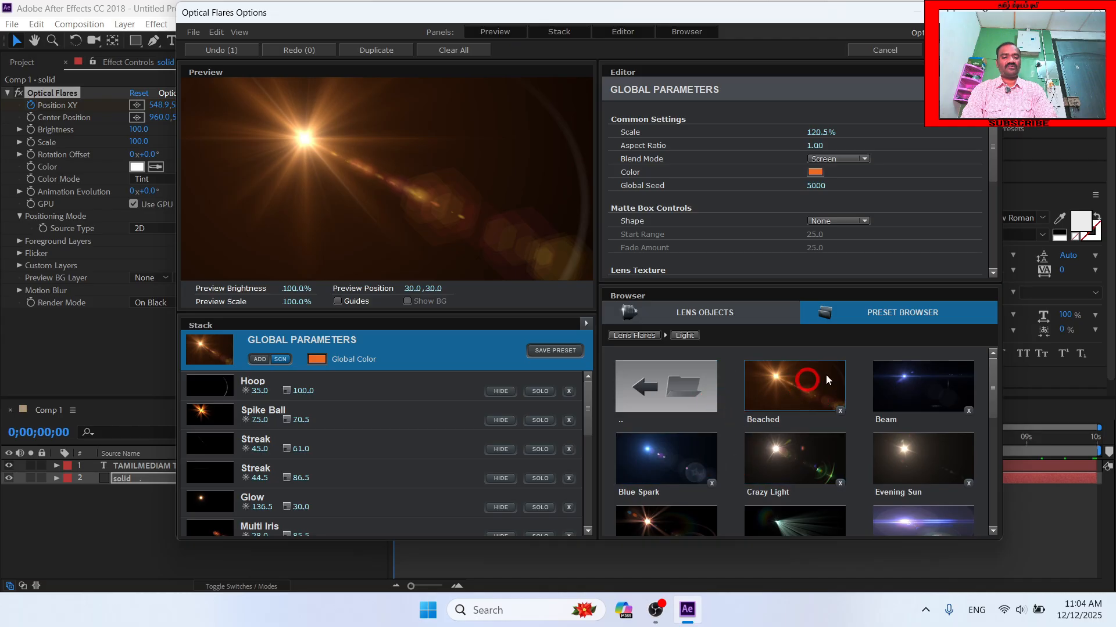
mouse_move(993, 384)
mouse_down()
mouse_move(995, 446)
mouse_move(996, 373)
mouse_move(991, 399)
mouse_up()
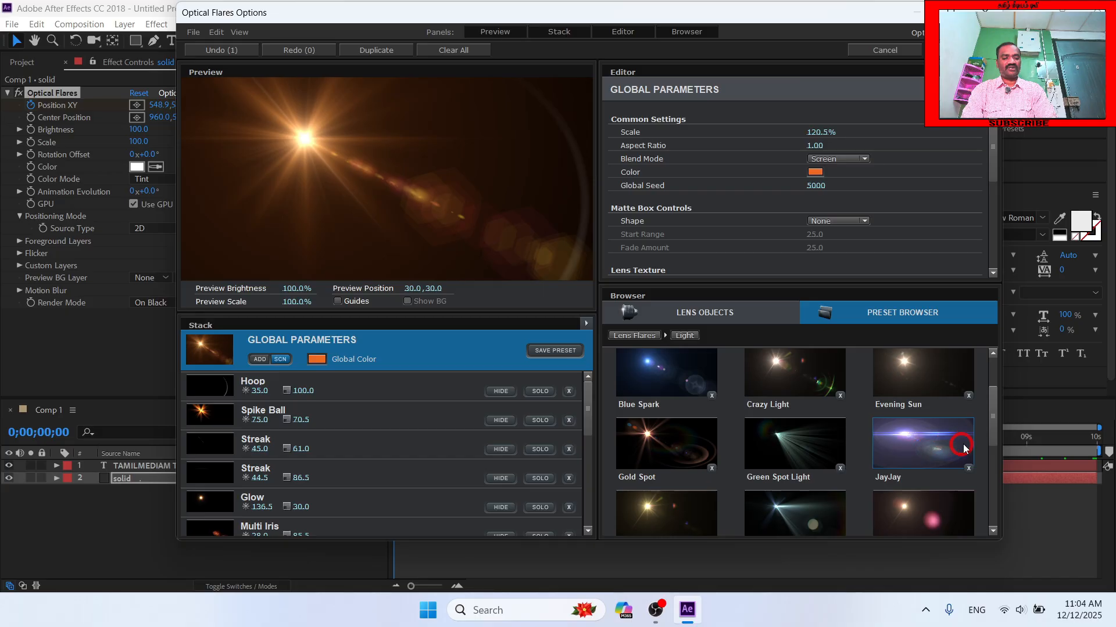
drag(993, 426, 991, 375)
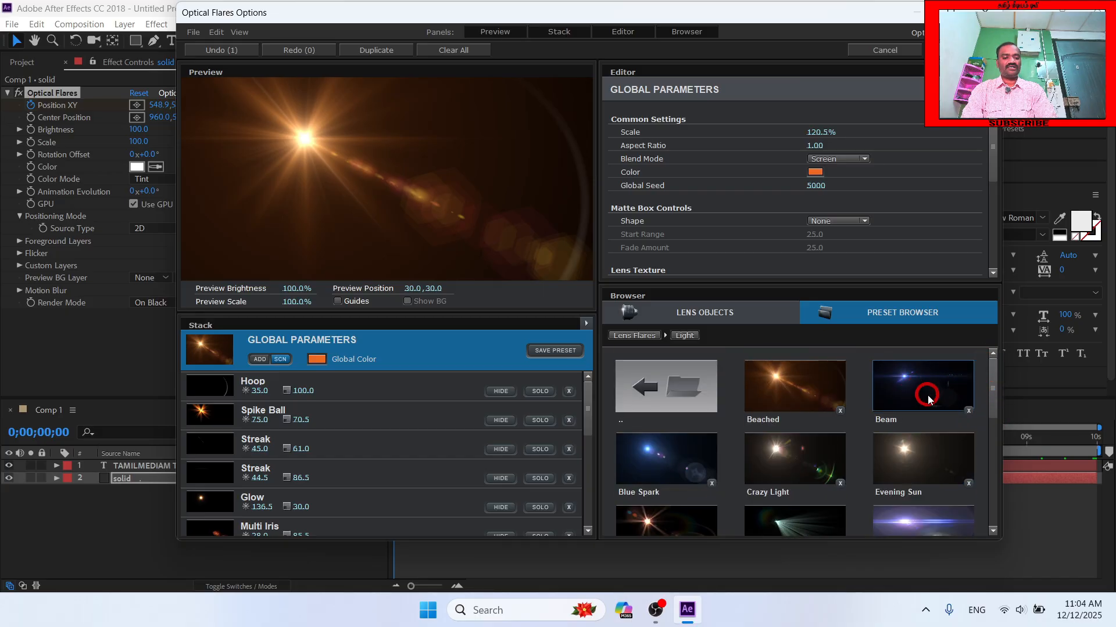
mouse_move(993, 379)
mouse_down()
mouse_move(995, 507)
mouse_move(991, 364)
mouse_up()
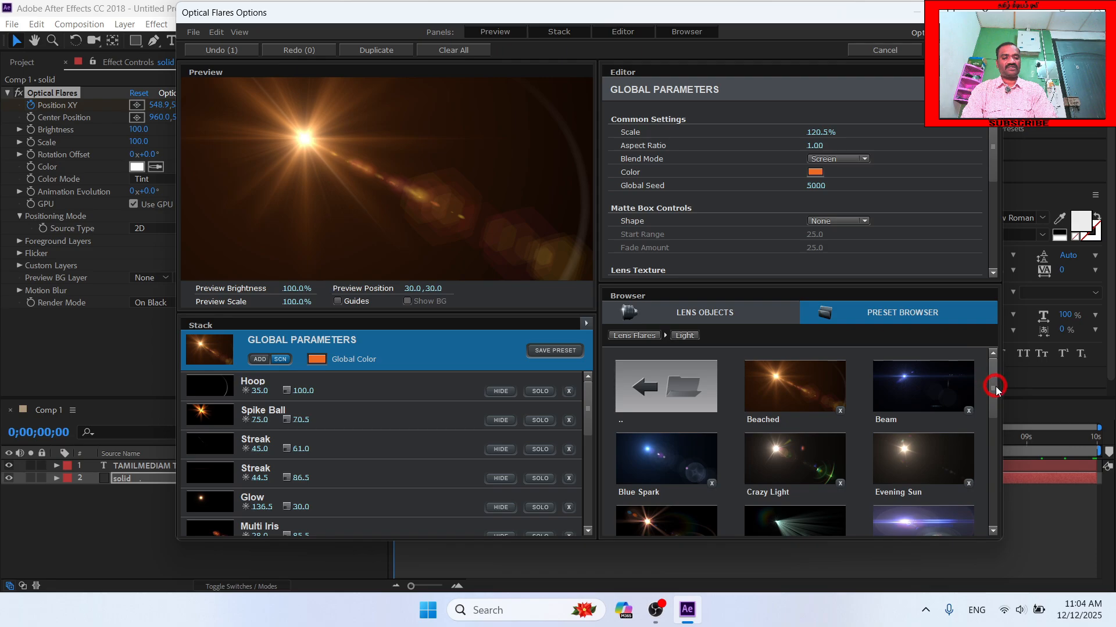
drag(996, 389, 984, 341)
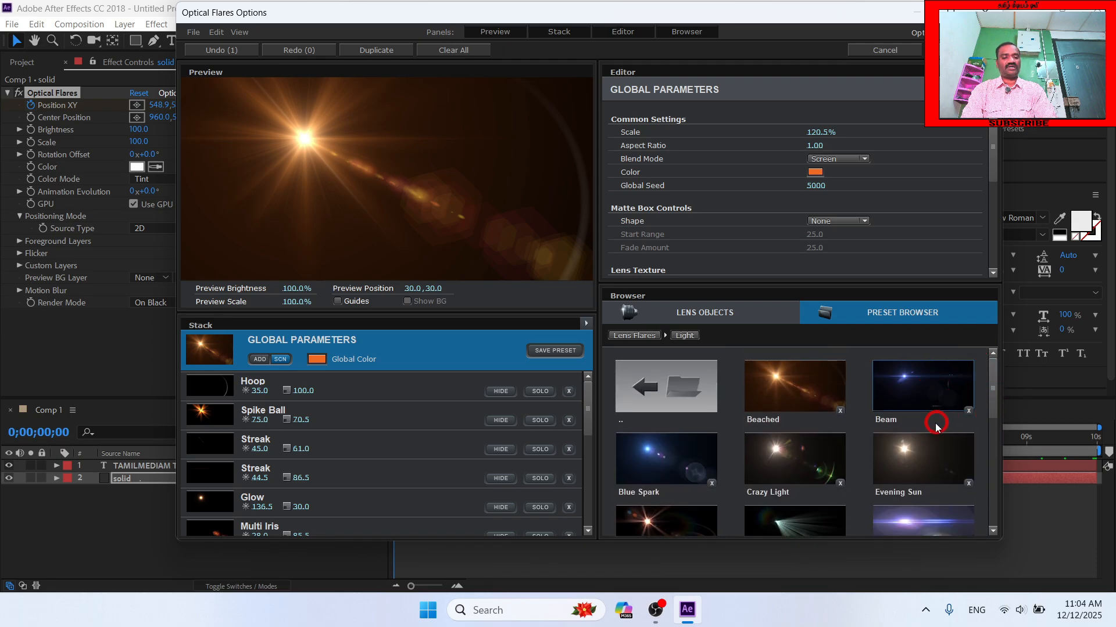
click(912, 393)
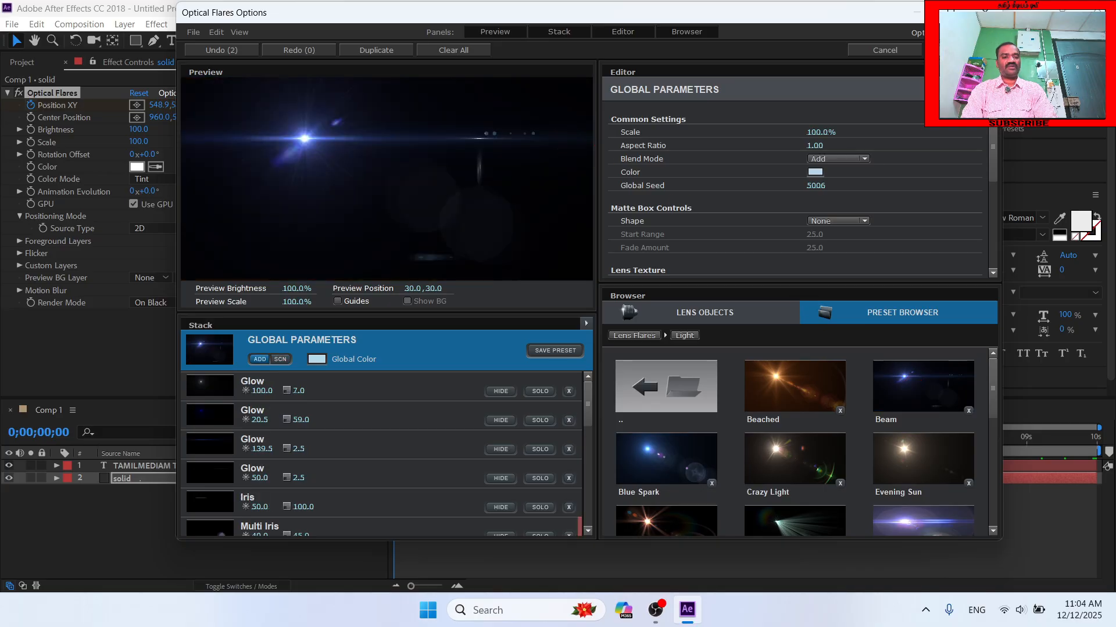
click(962, 50)
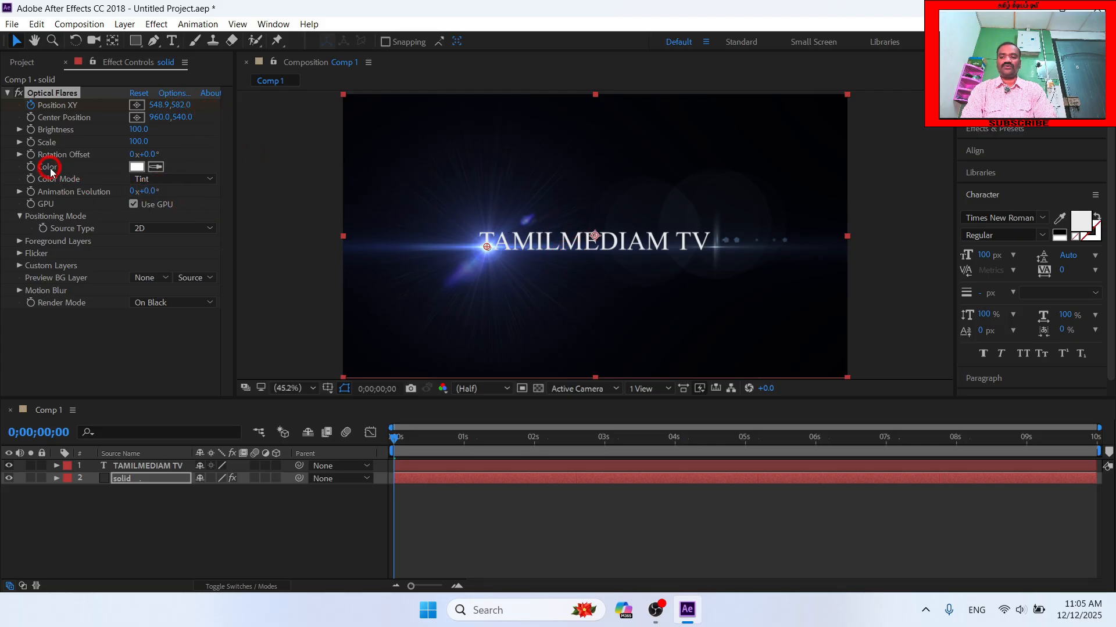
Set the Optical Flares tint colour to red, E90909.
click(142, 168)
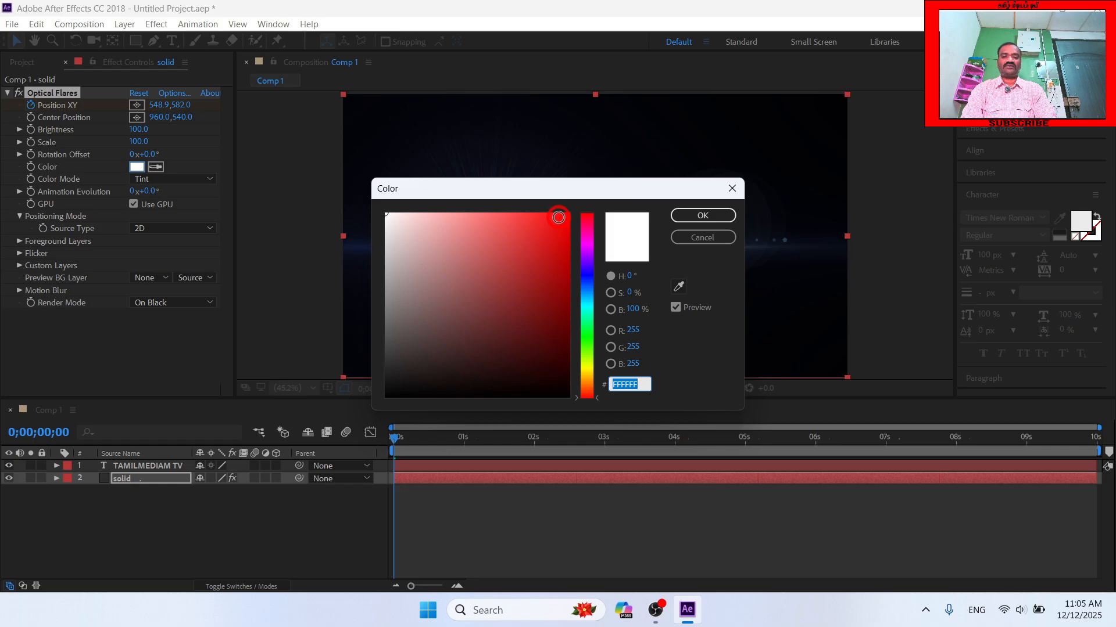
click(561, 228)
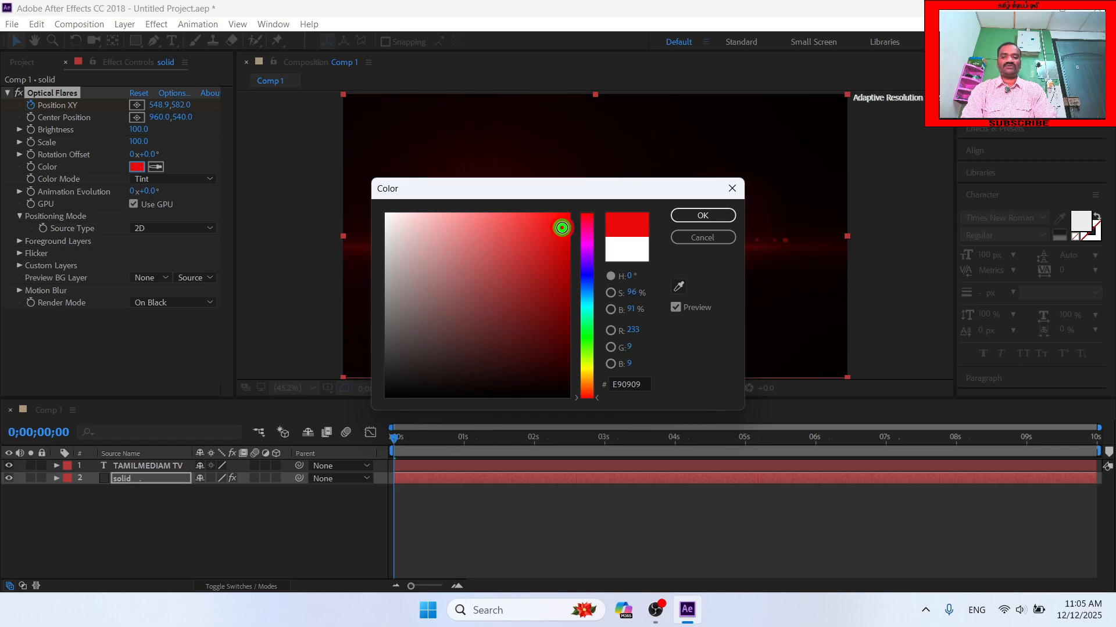
click(696, 212)
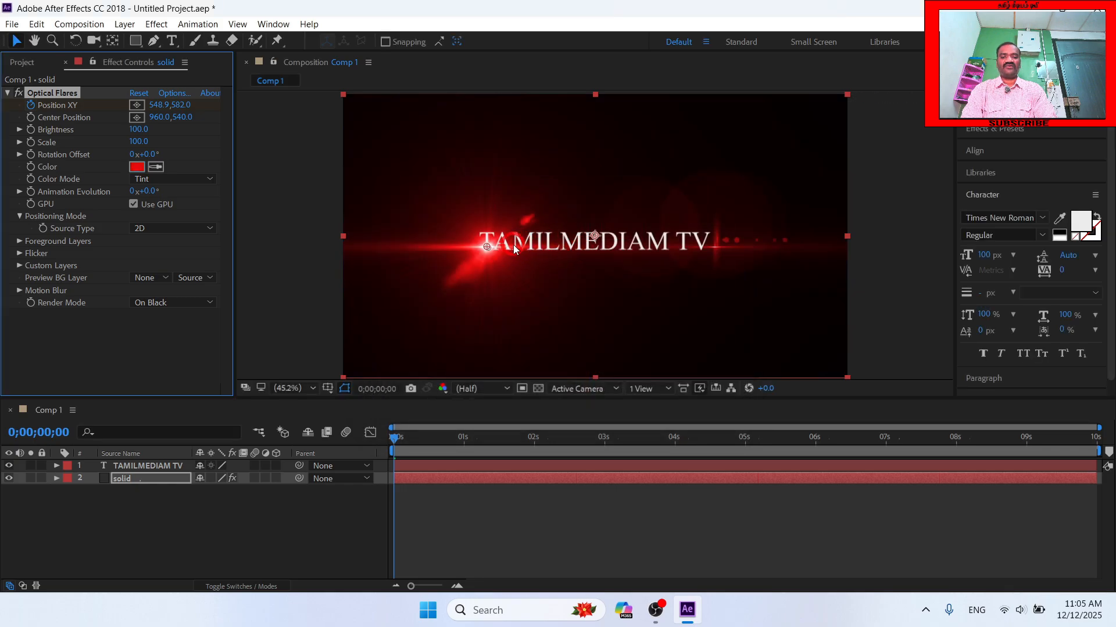
click(225, 138)
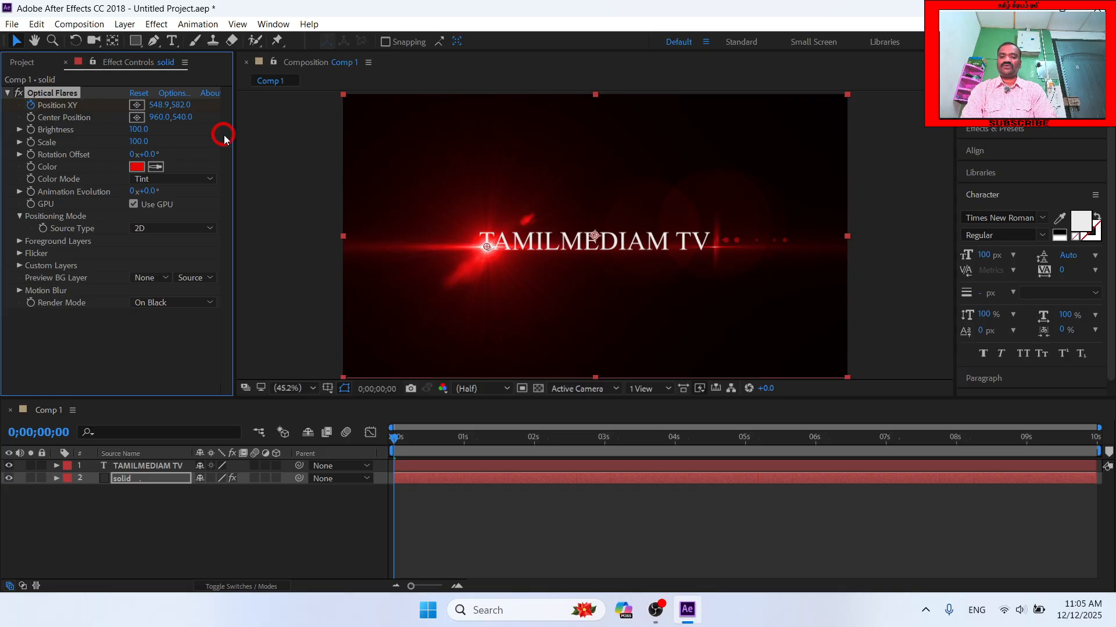
Scrub the timeline from start to end to check the red flare's movement across the title.
click(401, 440)
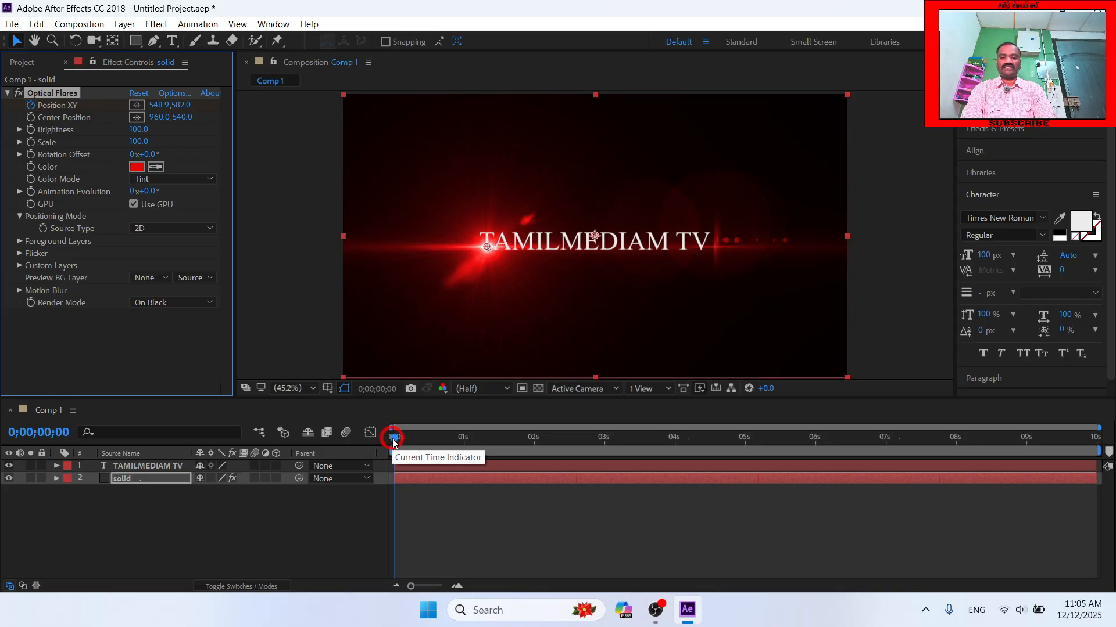
mouse_move(393, 442)
mouse_down()
mouse_move(812, 418)
mouse_move(529, 443)
mouse_move(376, 432)
mouse_up()
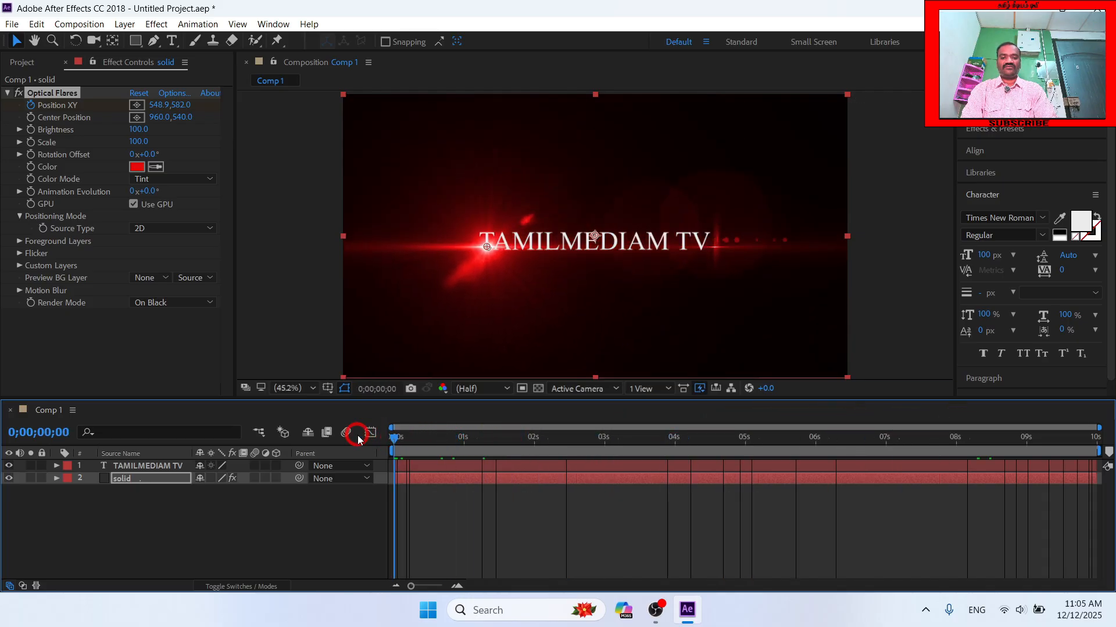
drag(395, 437, 1110, 438)
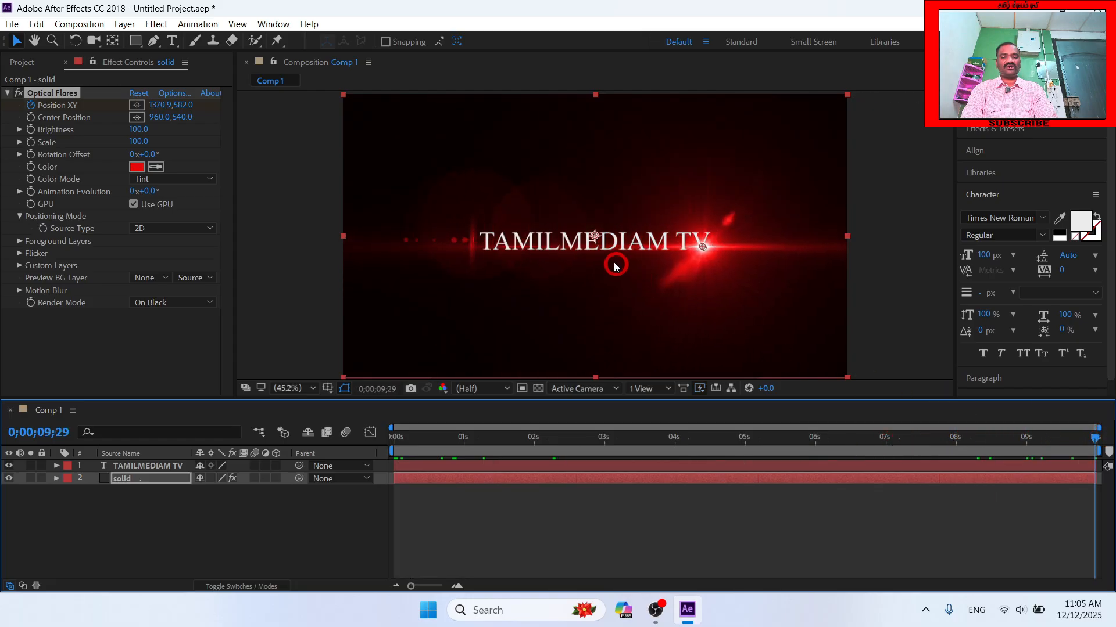
Start keyframing the flare's Brightness at 0;00;08;00 with a value of 99.
drag(1020, 439, 957, 441)
click(87, 96)
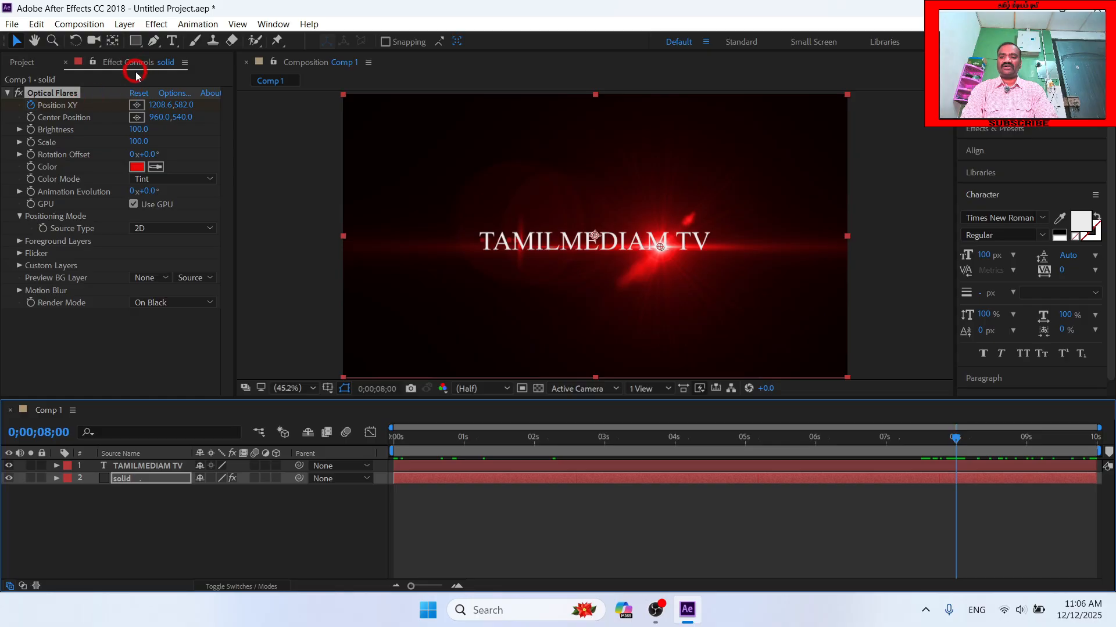
click(30, 130)
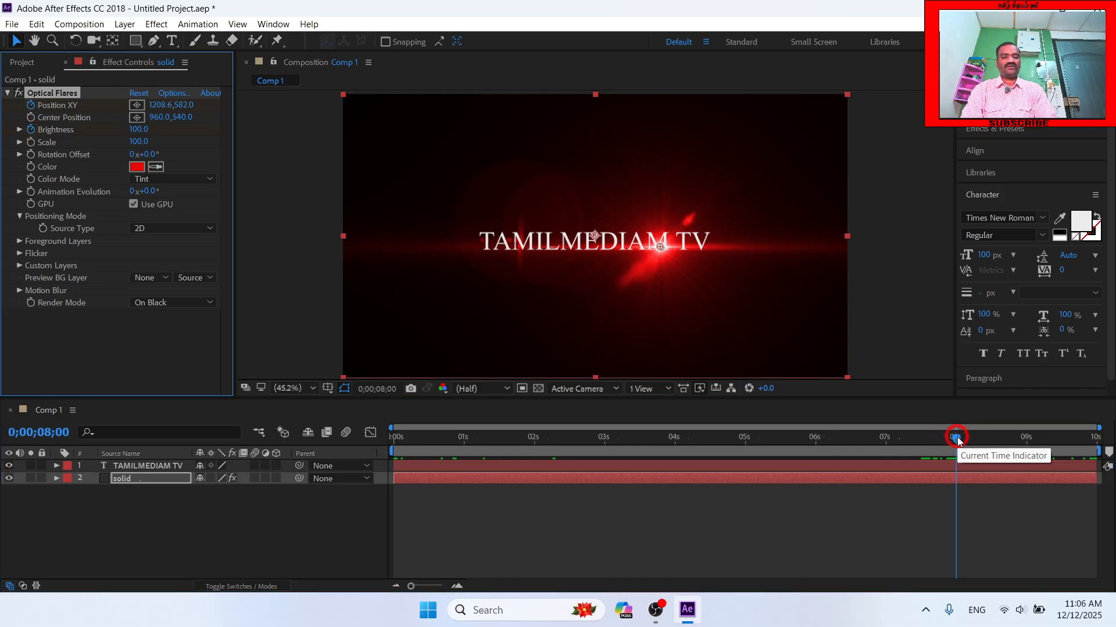
click(137, 130)
text(99)
key(Return)
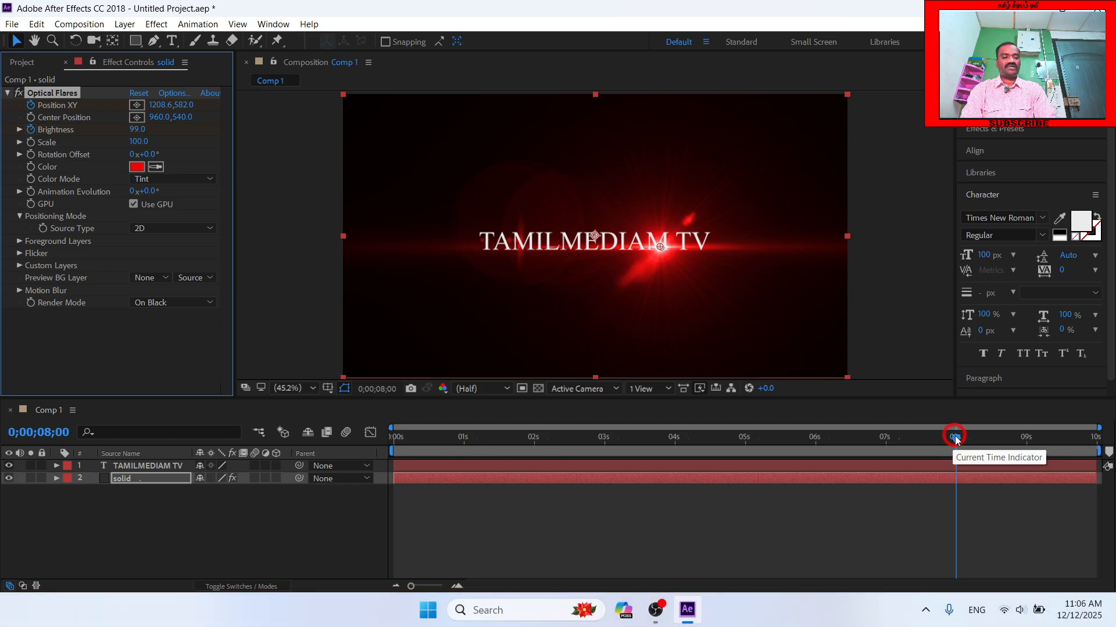
Keyframe the flare's Brightness at 0 at the end of the composition, 0;00;09;29.
drag(956, 439, 1109, 448)
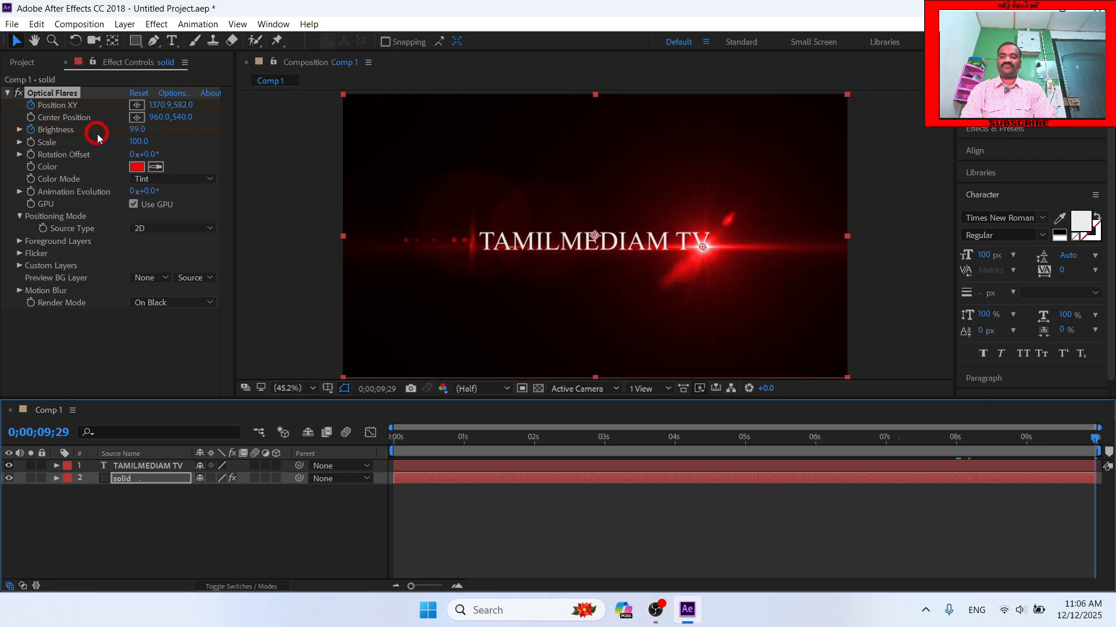
click(138, 129)
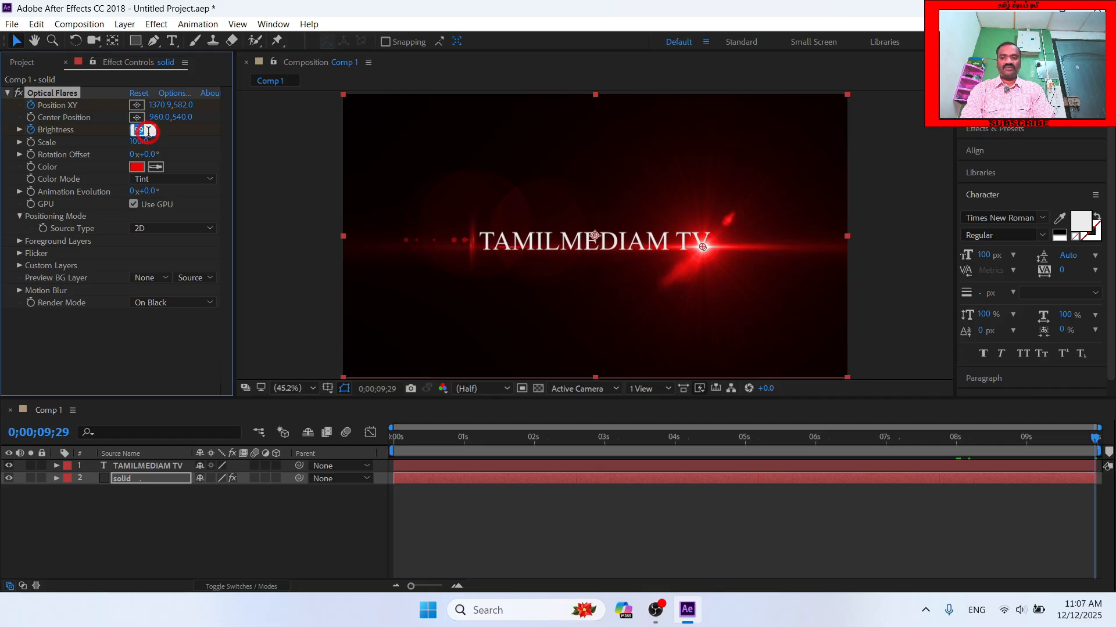
text(0)
key(Return)
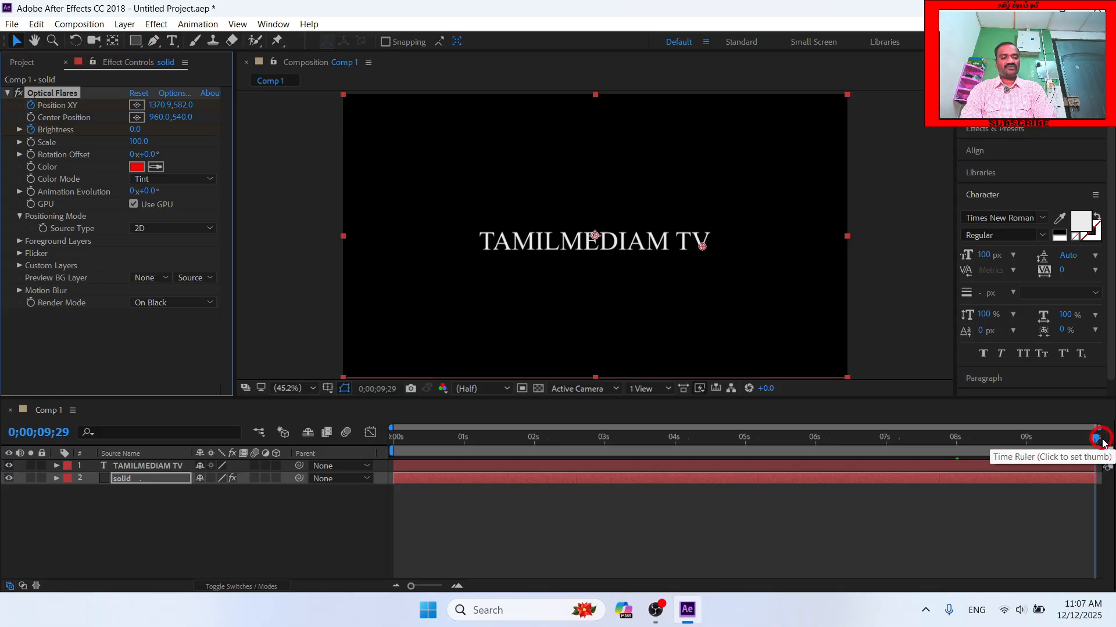
Preview the flare animation from the start of the composition, stopping playback at 0;00;02;26.
mouse_move(1094, 443)
mouse_down()
mouse_move(968, 428)
mouse_move(323, 468)
mouse_move(328, 523)
mouse_up()
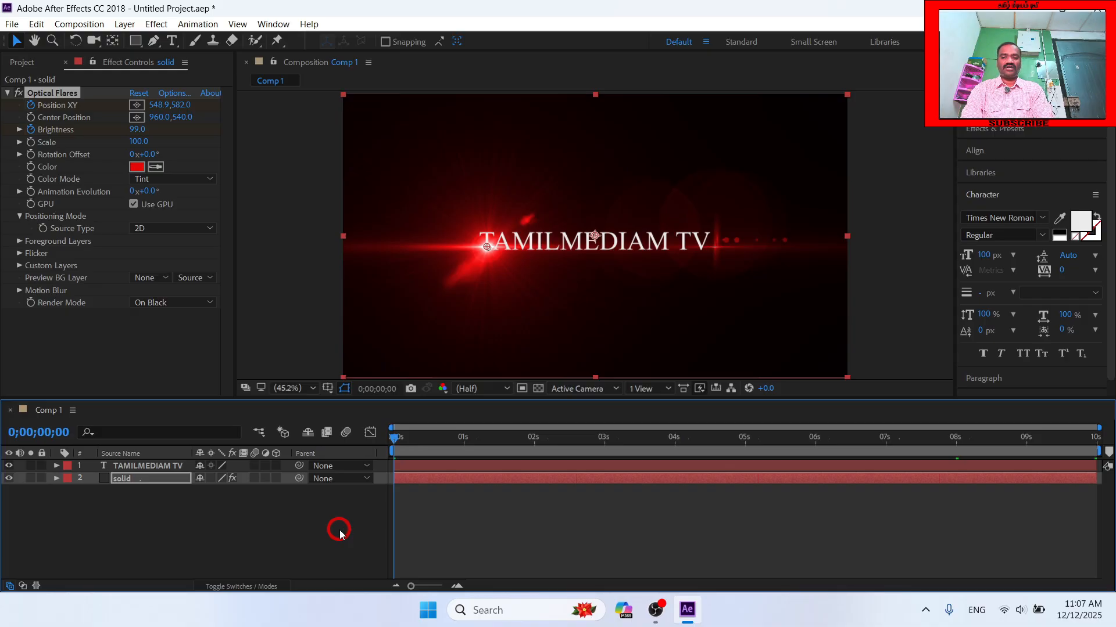
key(space)
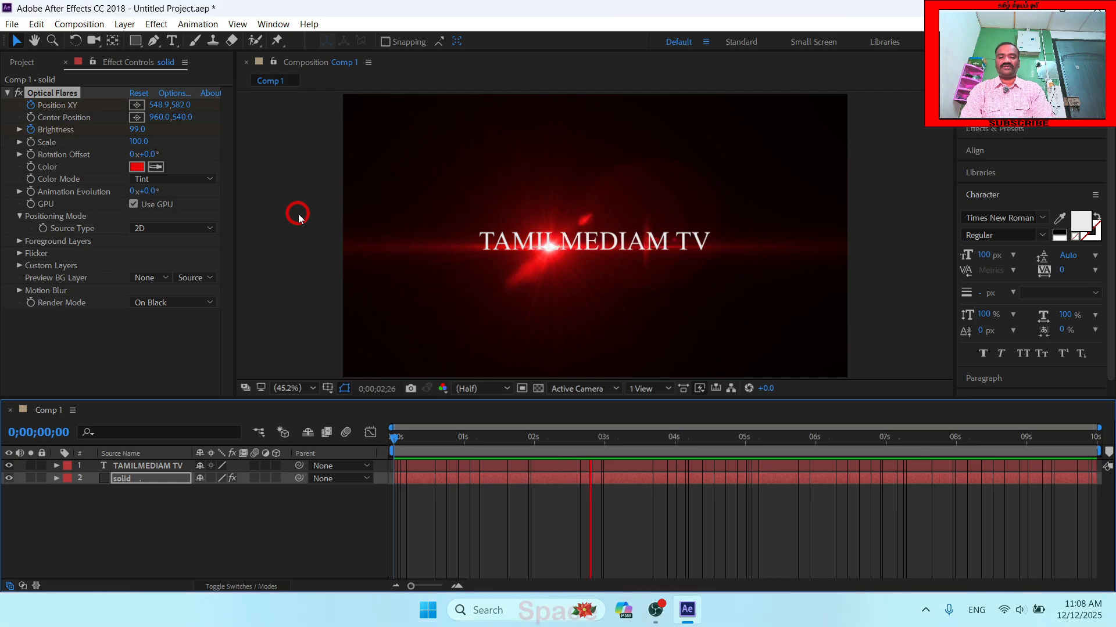
key(space)
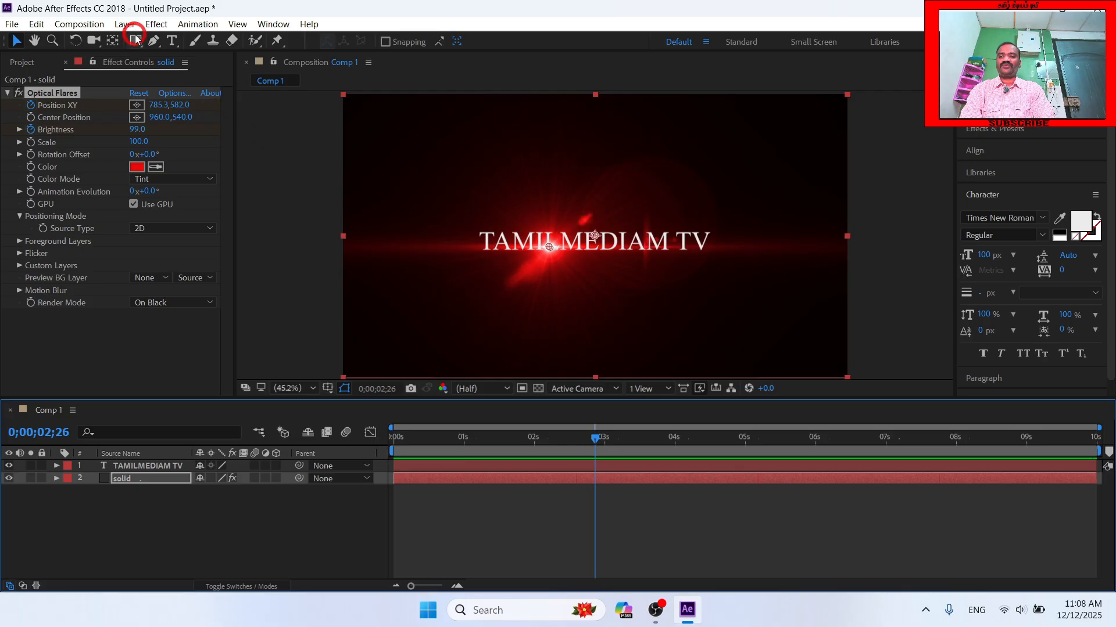
Add Comp 1 to the Render Queue and set its output module format to QuickTime.
click(93, 24)
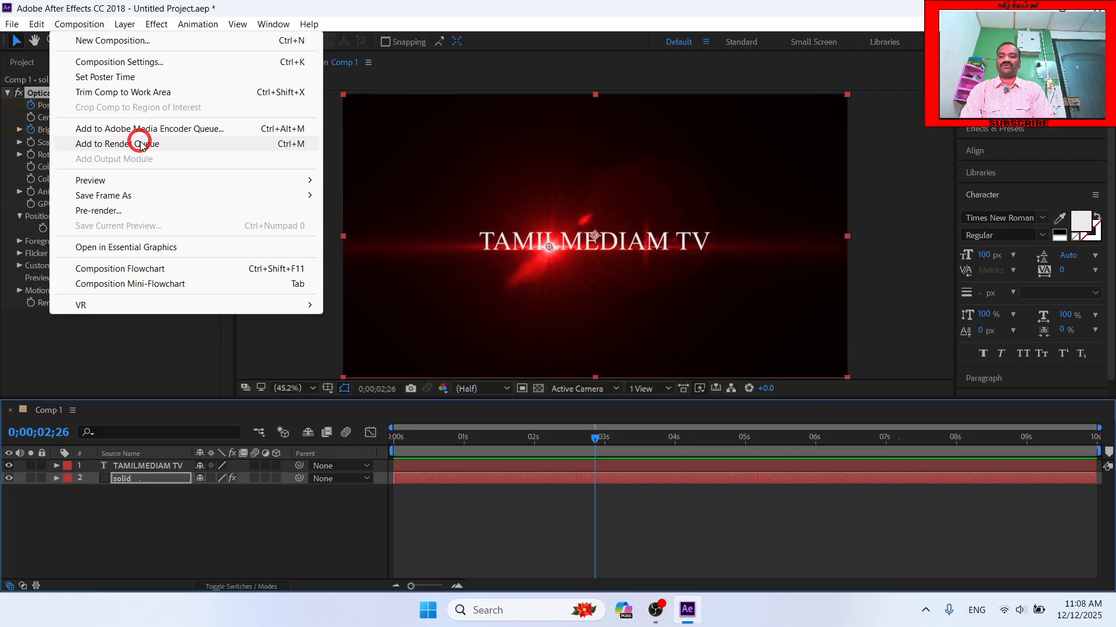
click(160, 145)
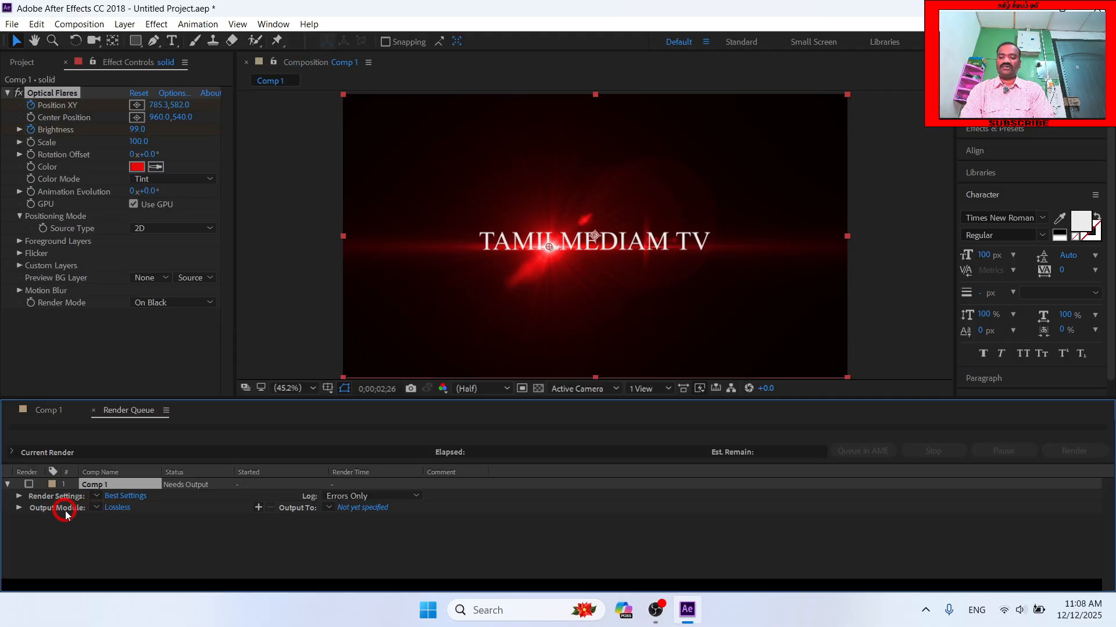
click(120, 509)
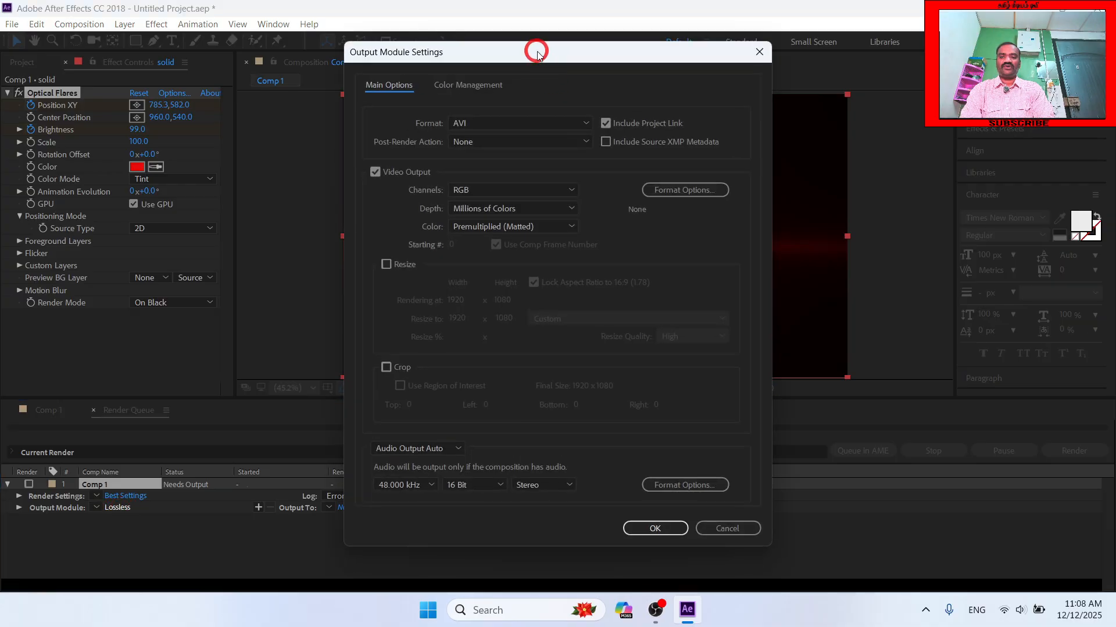
drag(537, 54, 515, 32)
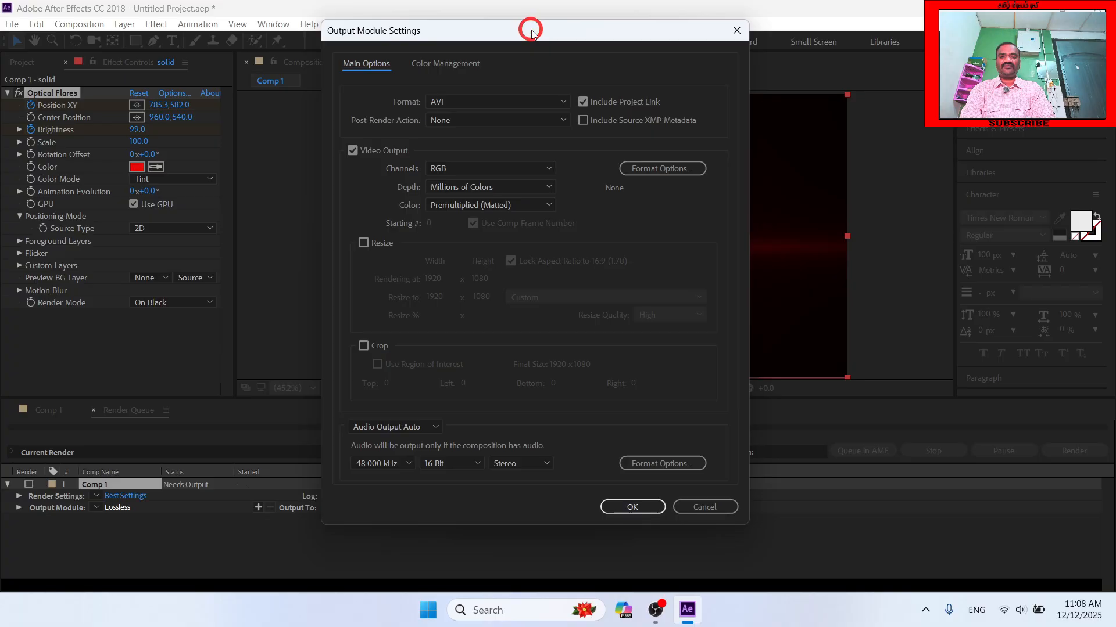
click(492, 108)
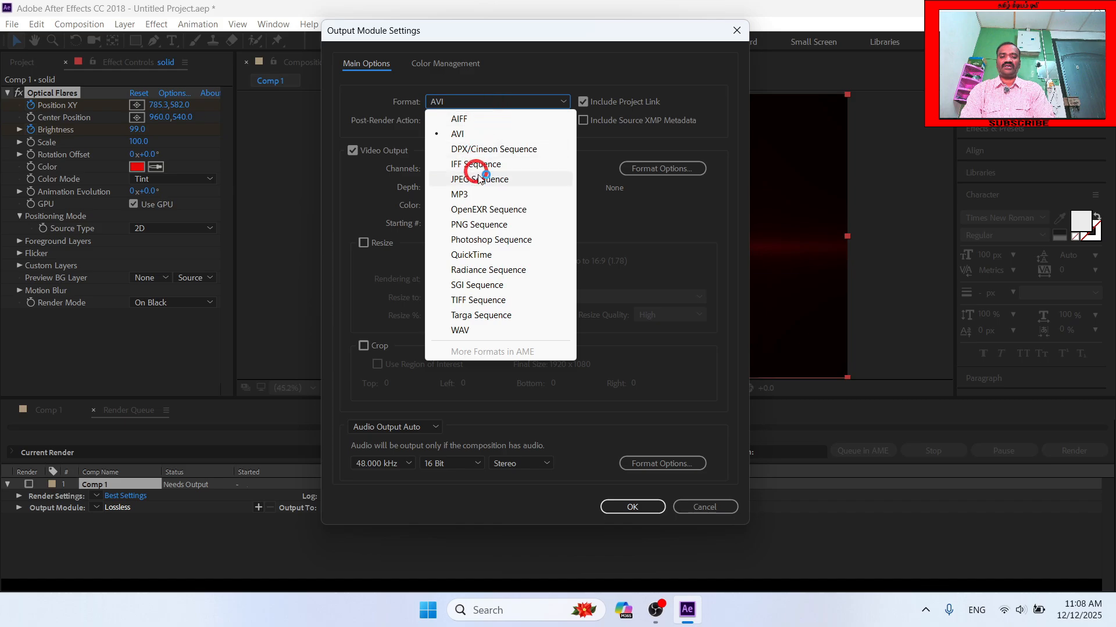
click(477, 256)
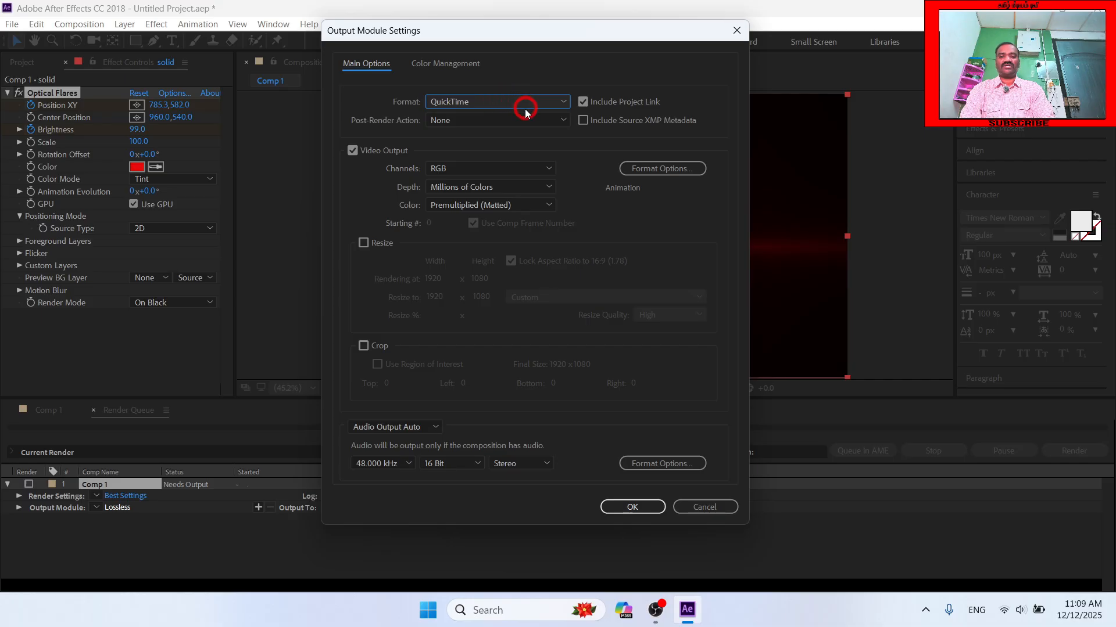
click(493, 102)
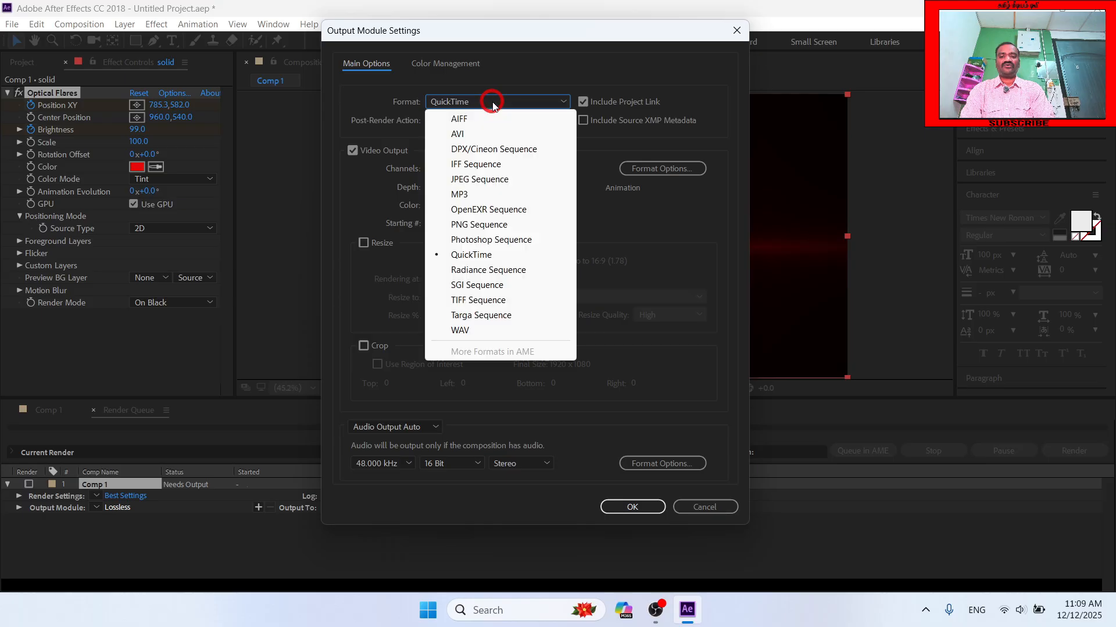
click(477, 256)
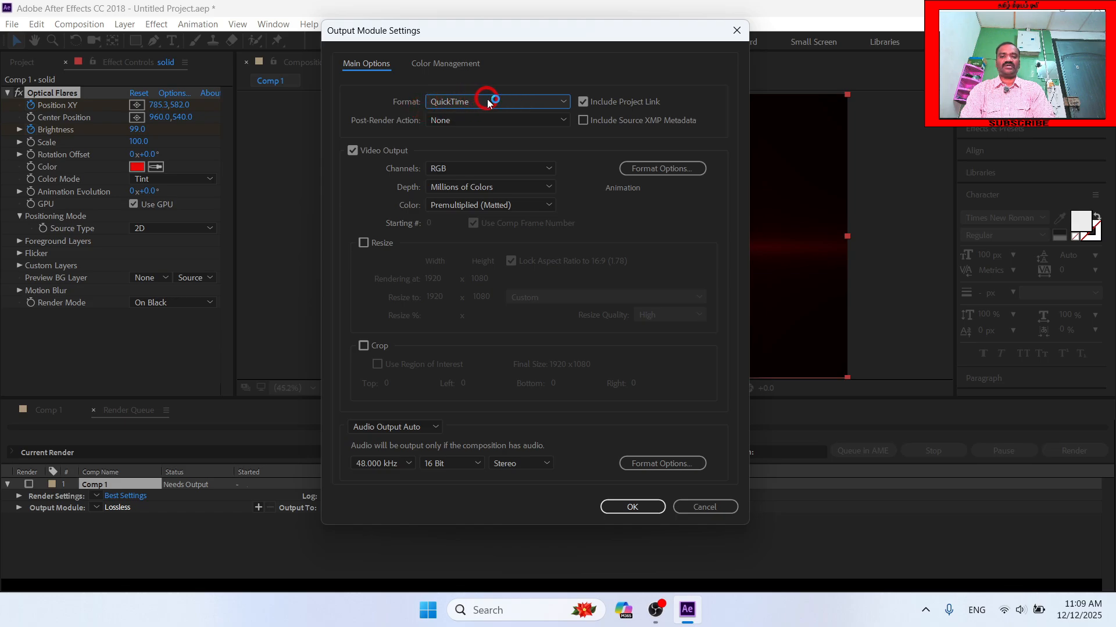
Set the QuickTime video codec to H.264 and accept the output module settings.
click(691, 170)
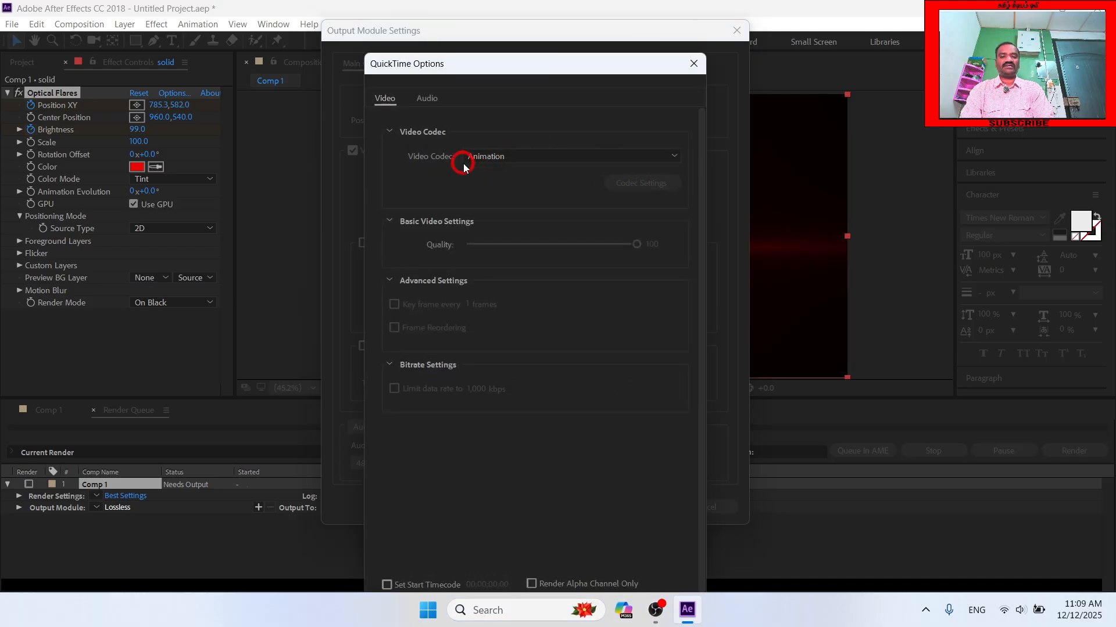
click(546, 164)
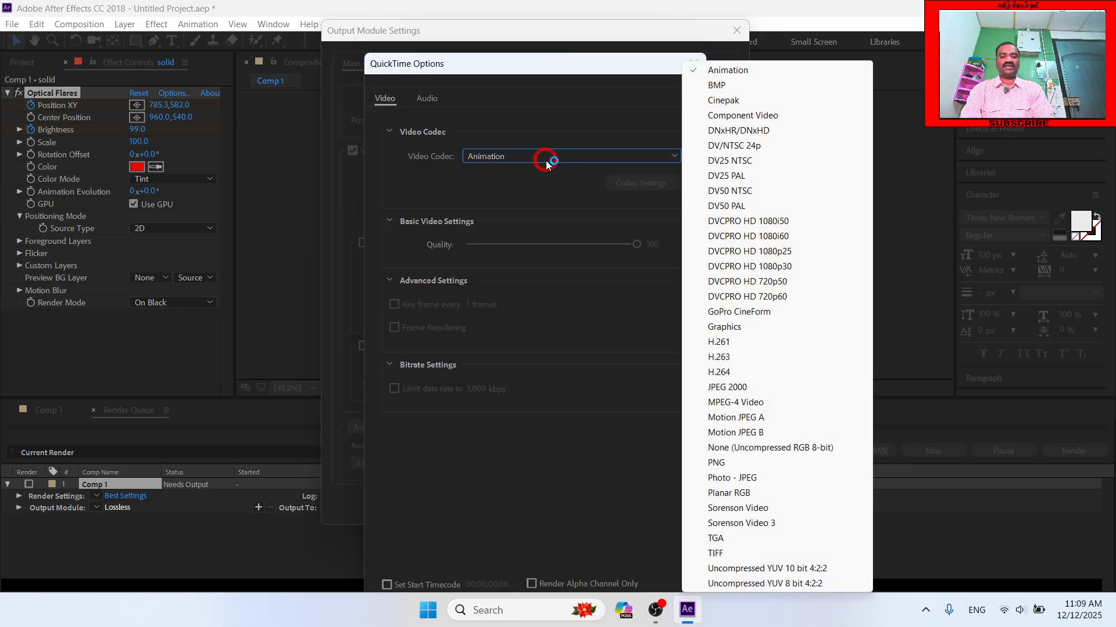
click(735, 372)
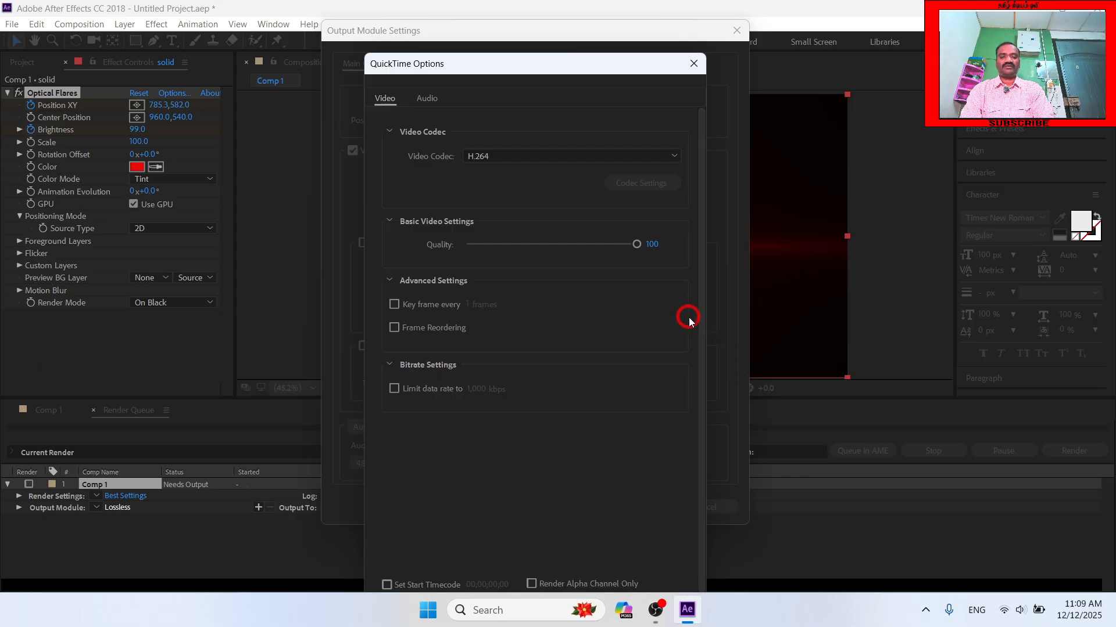
drag(512, 54, 499, 33)
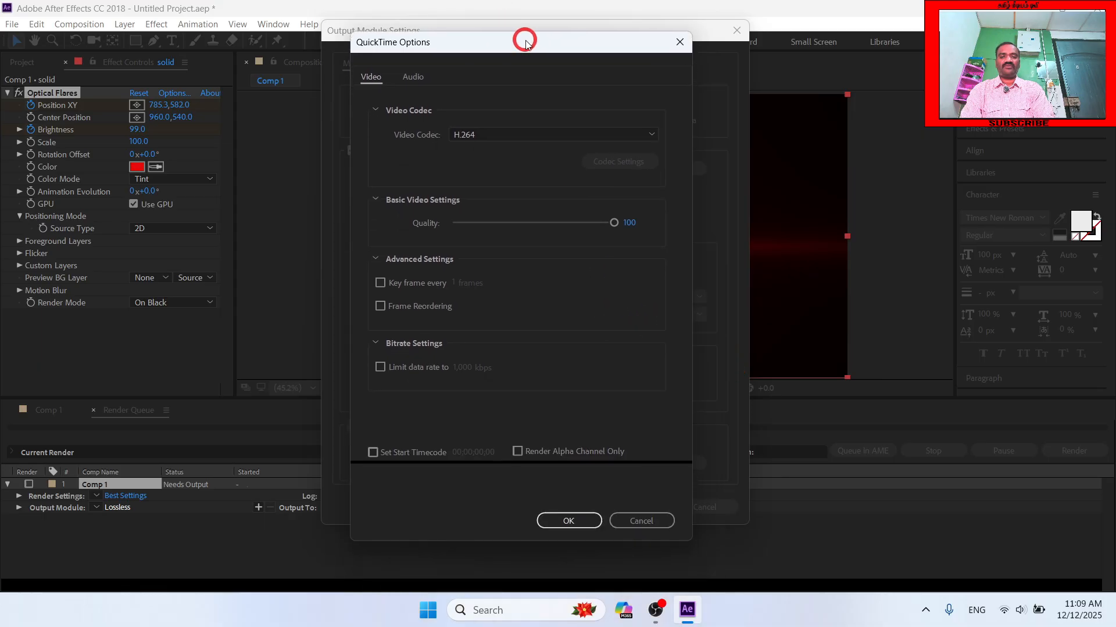
click(573, 521)
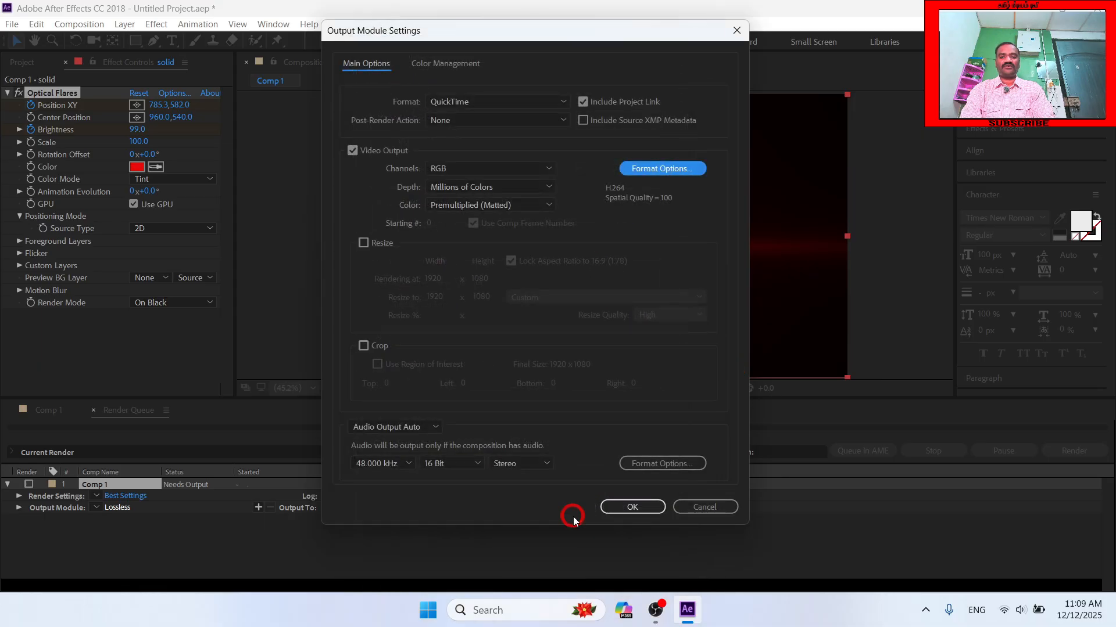
click(620, 509)
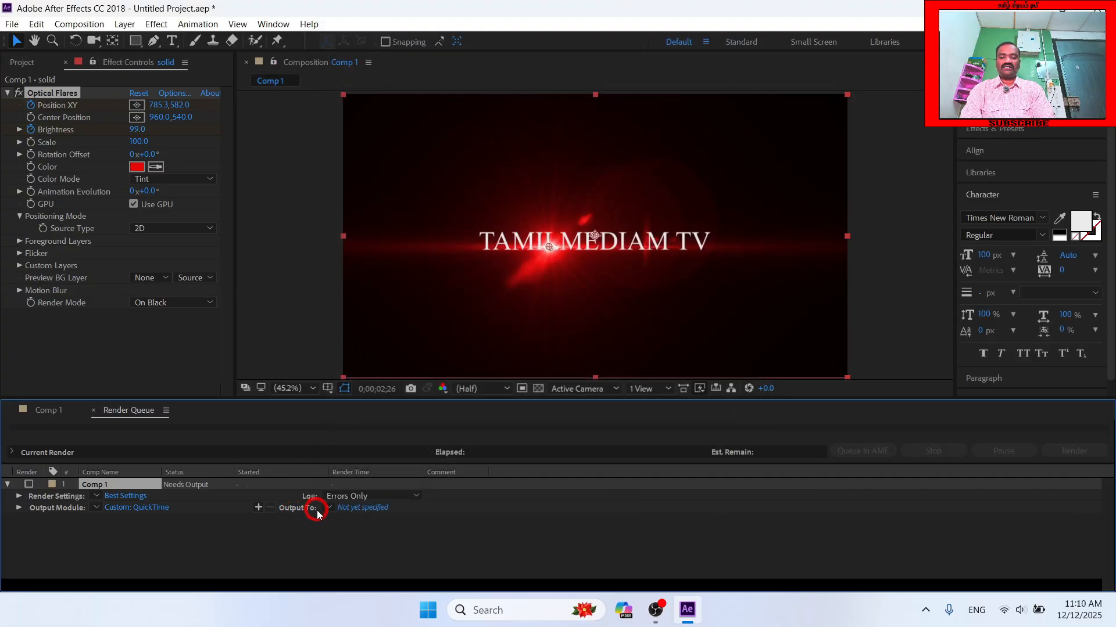
Set the render output to the Desktop with the file name TAMILMEDIAM TV and render the composition.
click(354, 509)
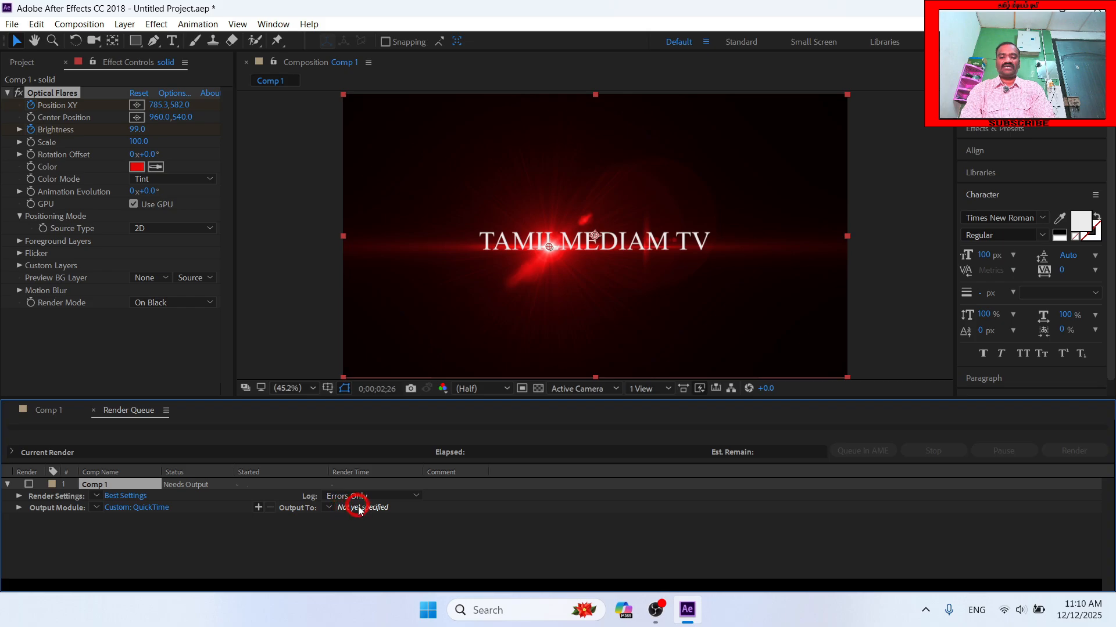
click(364, 509)
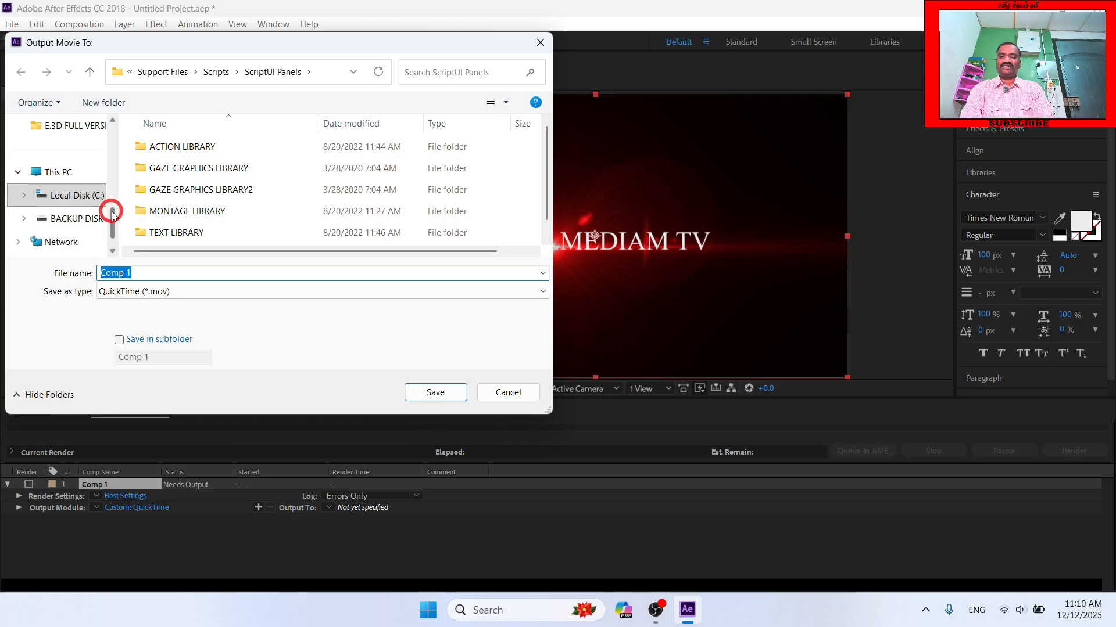
drag(113, 216, 107, 117)
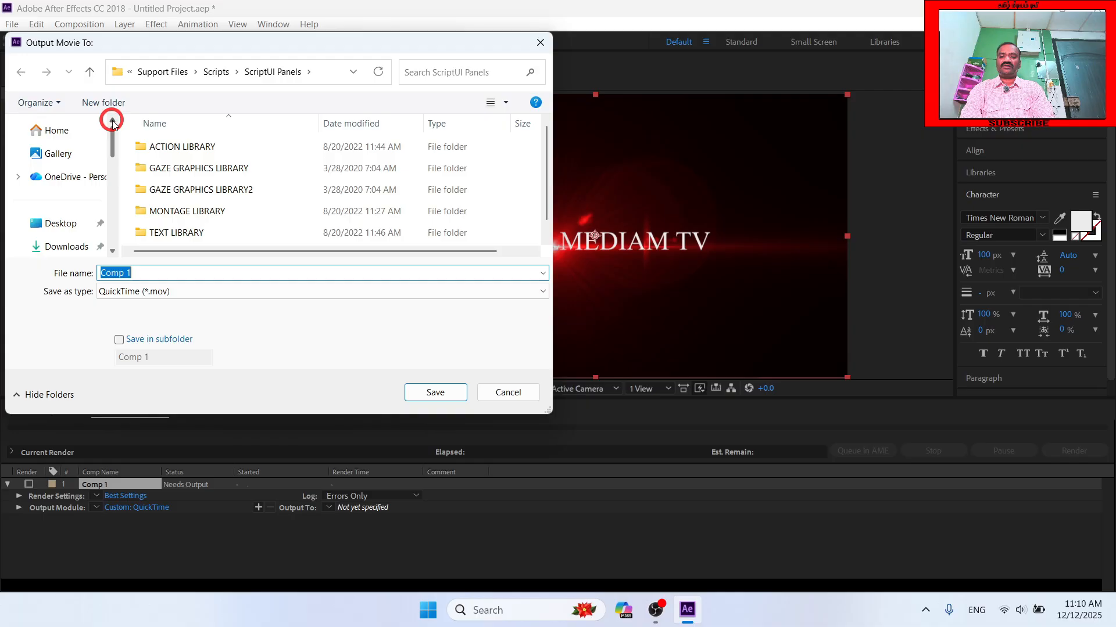
click(65, 227)
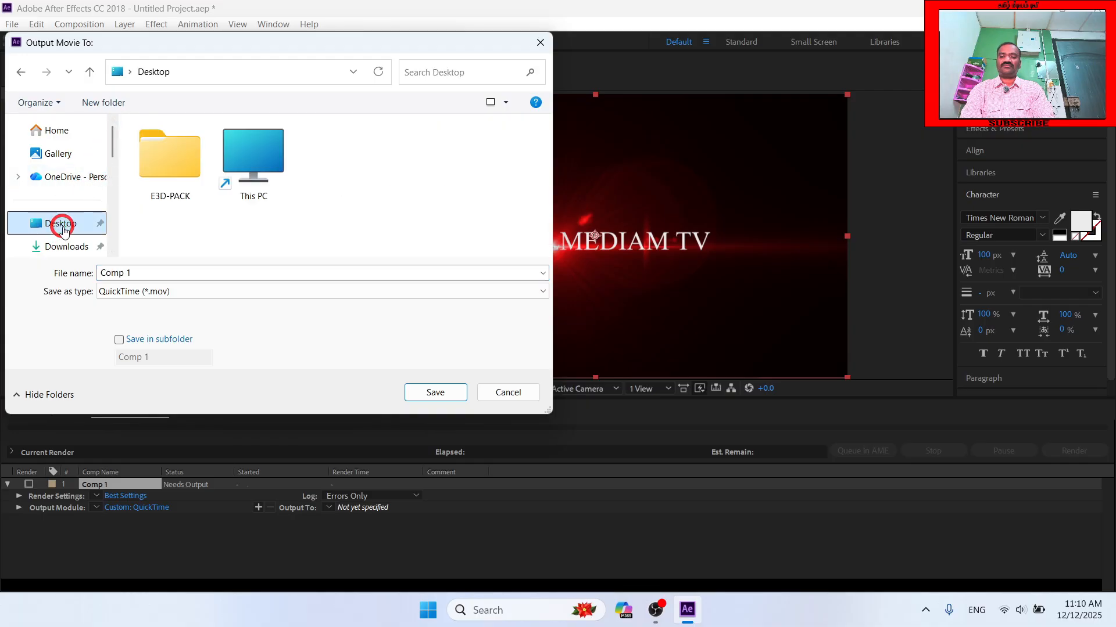
click(295, 268)
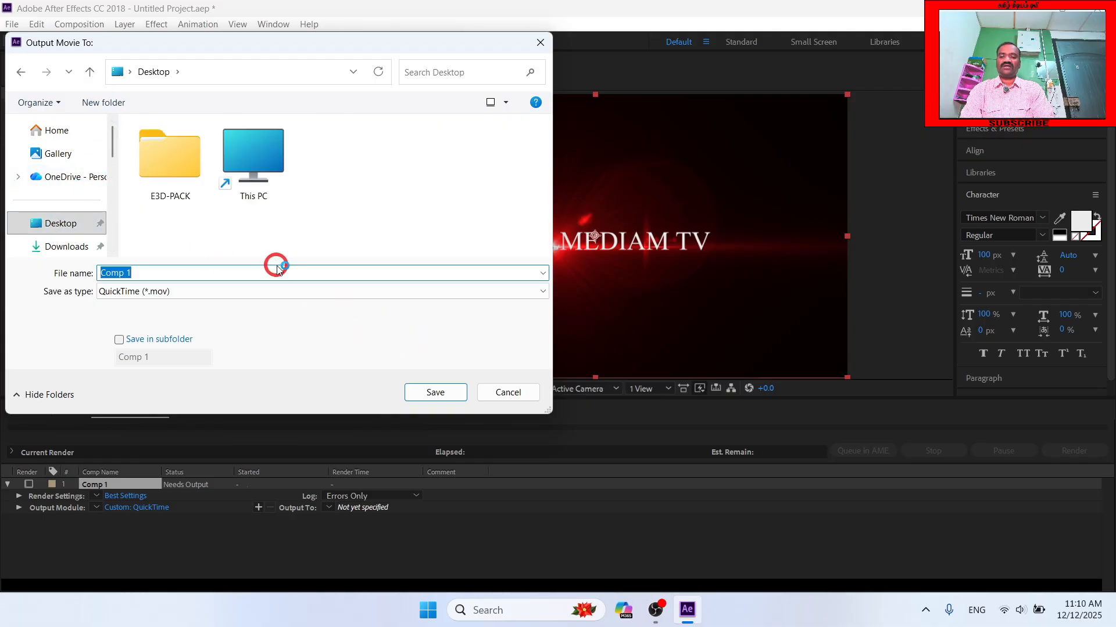
key(BackSpace)
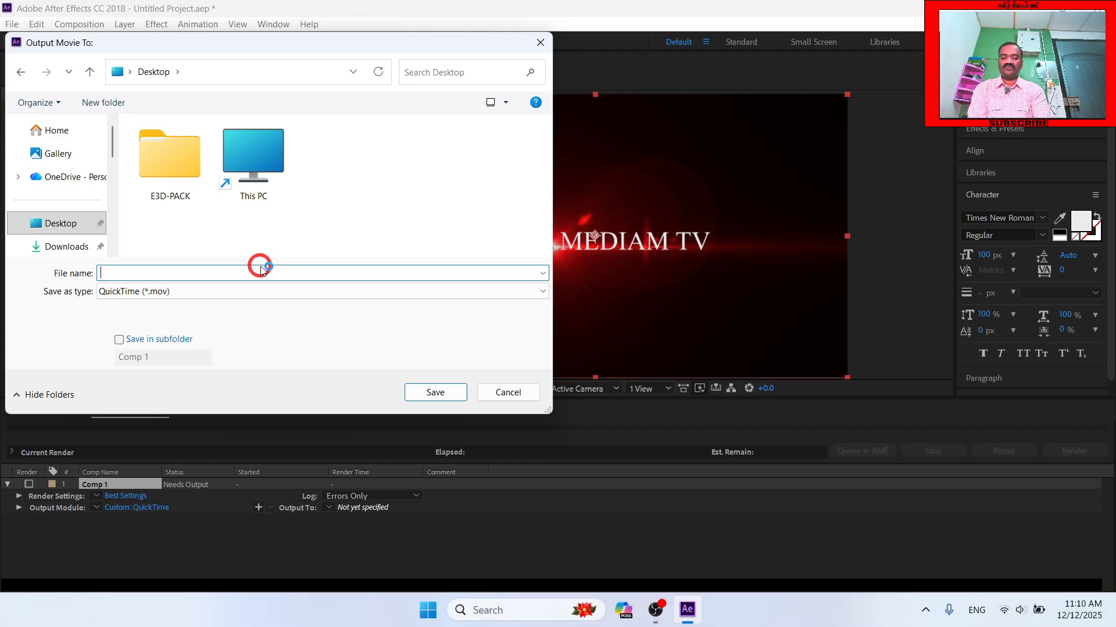
text(TAMILMEDIAM TV)
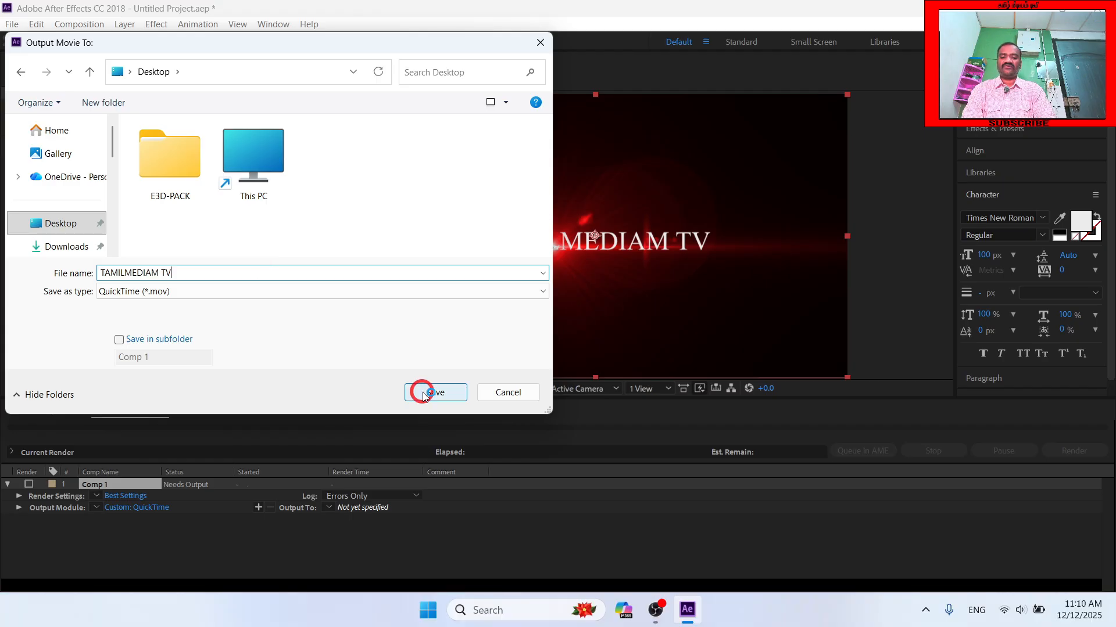
click(436, 393)
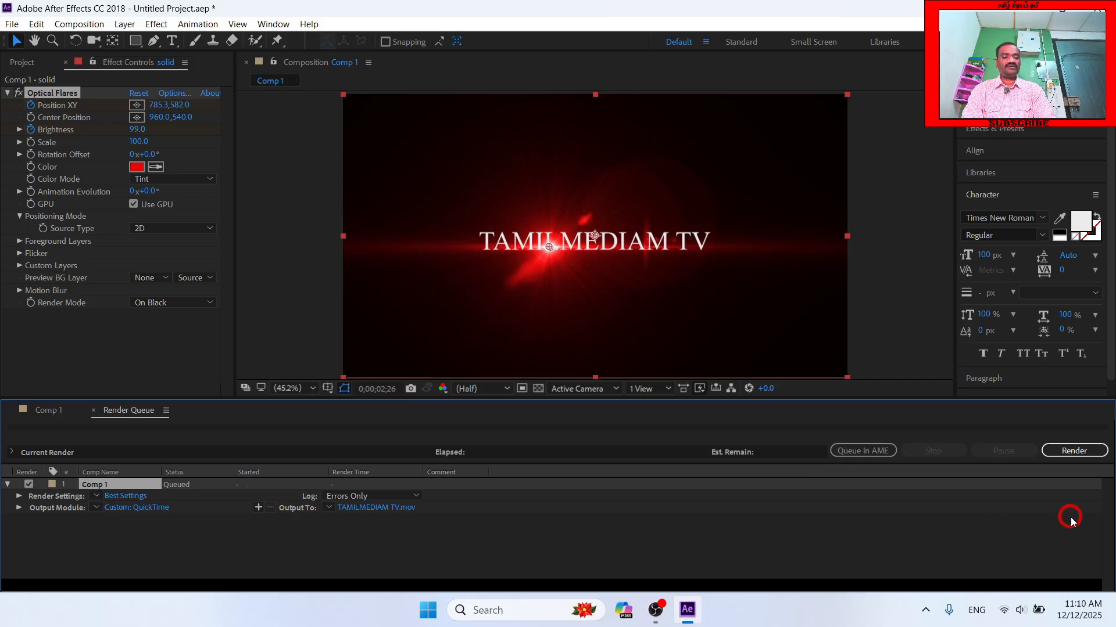
click(1075, 451)
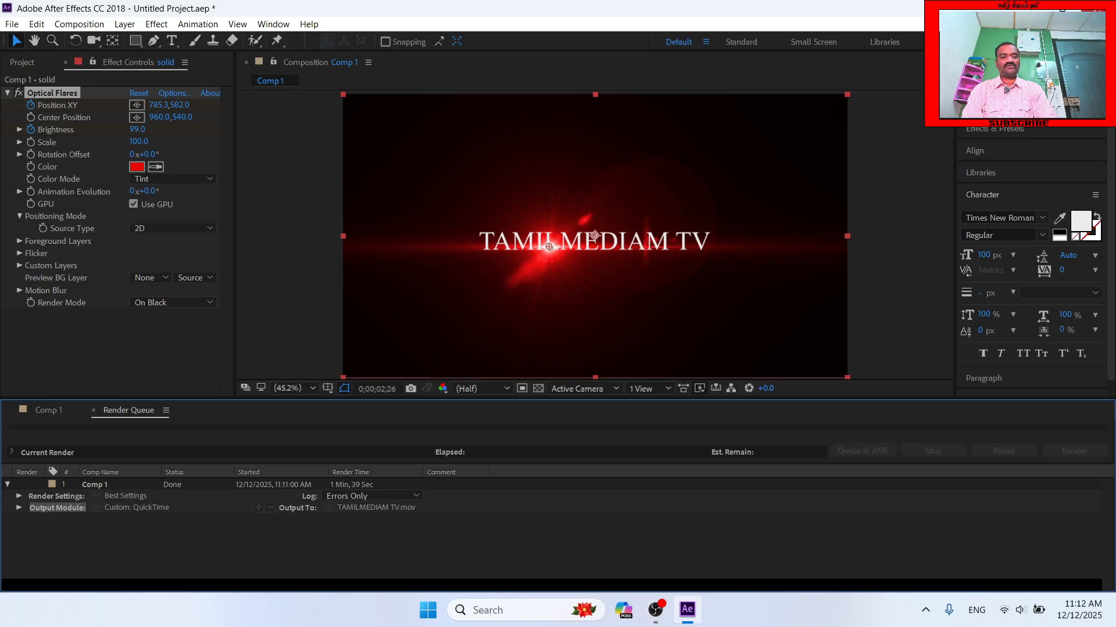
Open the rendered TAMILMEDIAM TV video from the desktop to watch it, and switch back to After Effects.
key(super+d)
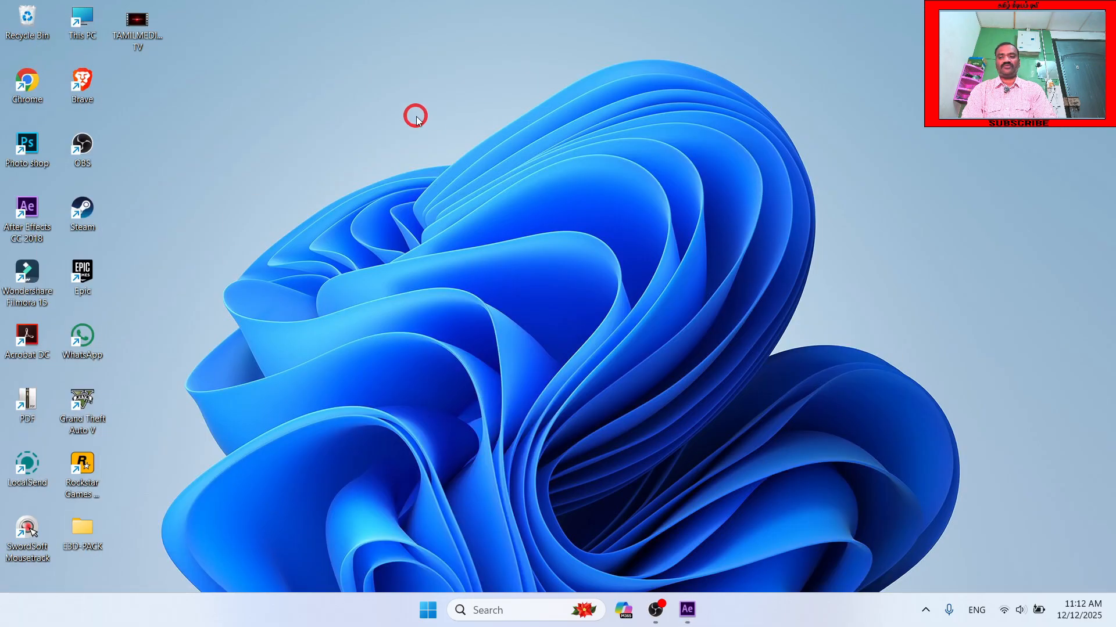
double_click(131, 33)
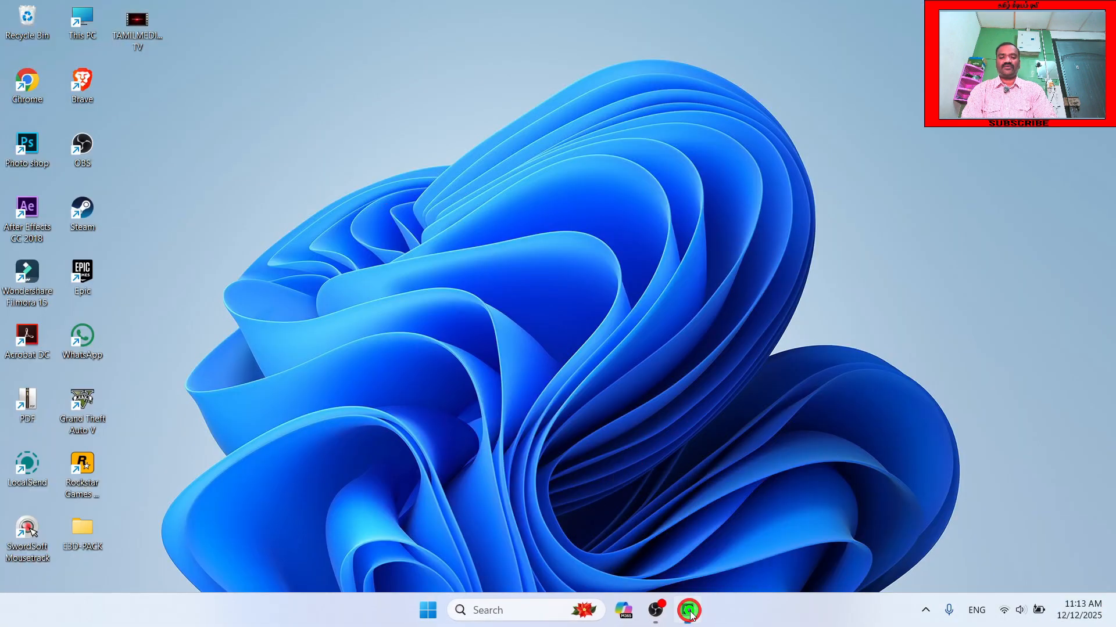
click(687, 610)
key(space)
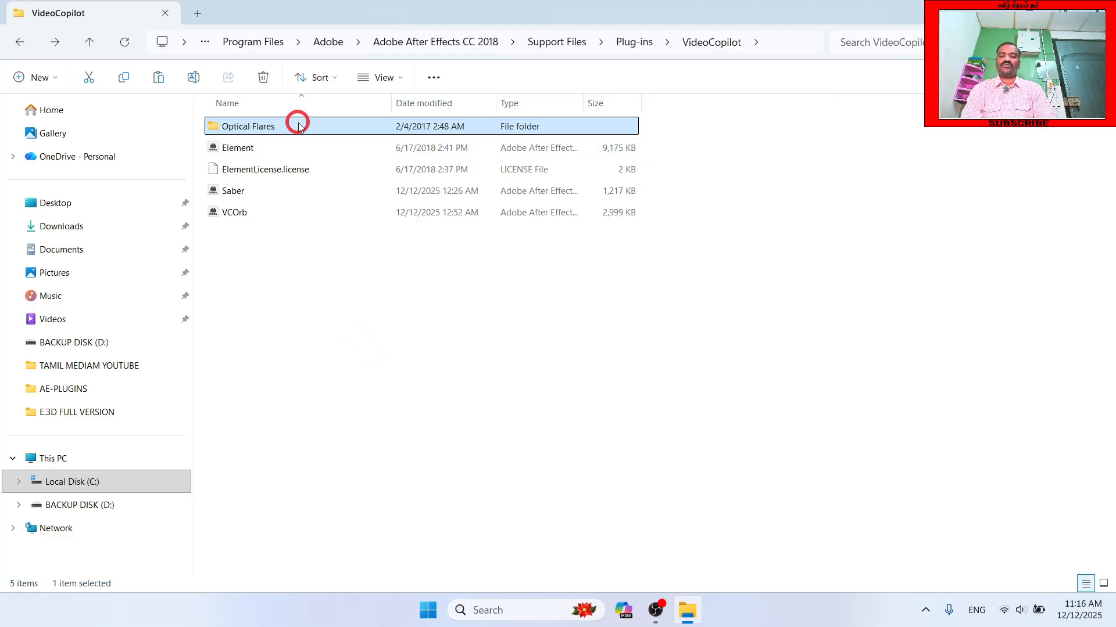
mouse_move(298, 126)
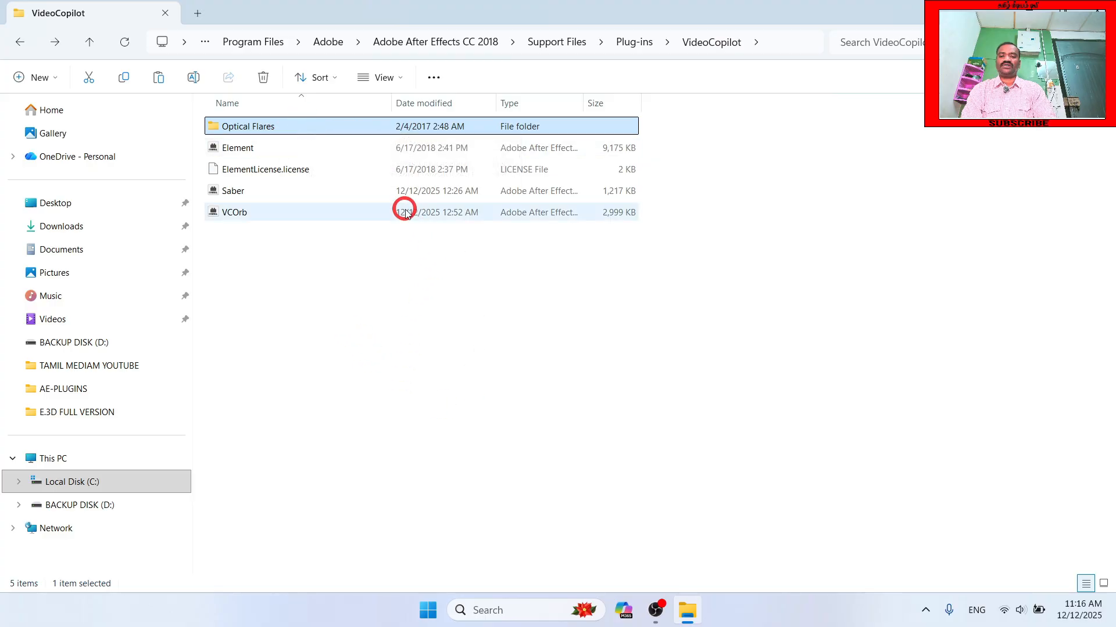